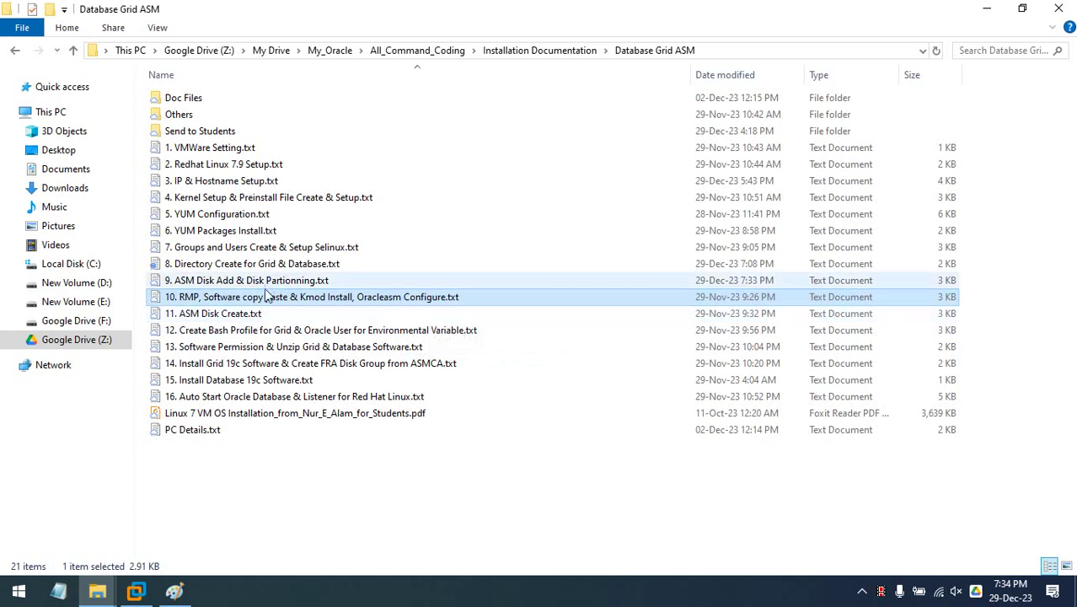
Step: Open the notes file "10. RMP, Software copy paste & Kmod Install, Oracleasm Configure.txt" and review its mkdir /Software instruction
{"action": "double_click", "coordinate": [287, 301]}
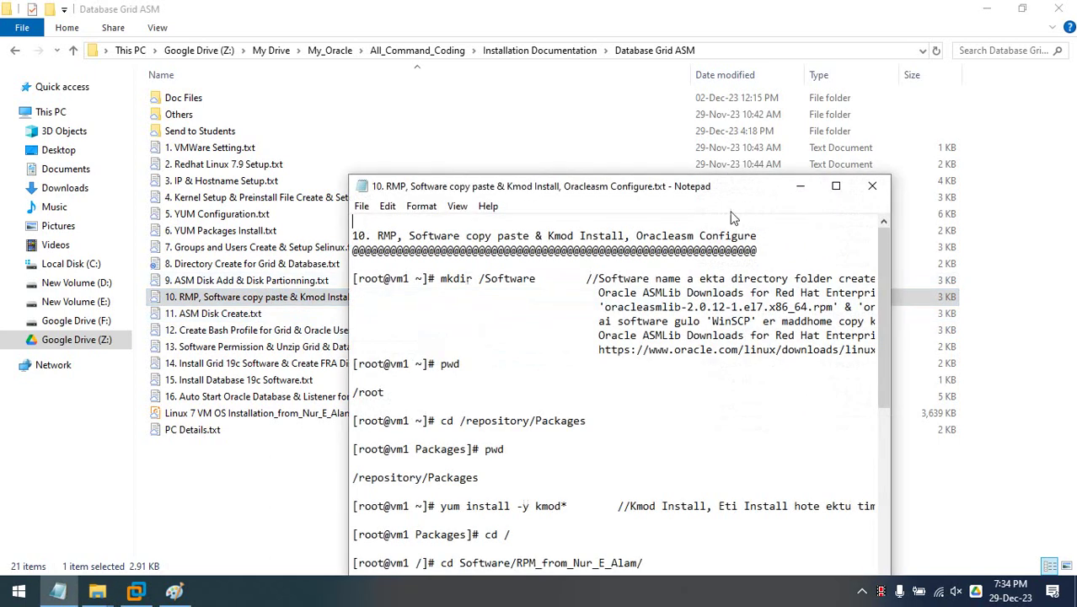
{"action": "left_click", "coordinate": [834, 183]}
{"action": "scroll", "coordinate": [192, 205], "scroll_direction": "up", "scroll_amount": 2, "text": "ctrl"}
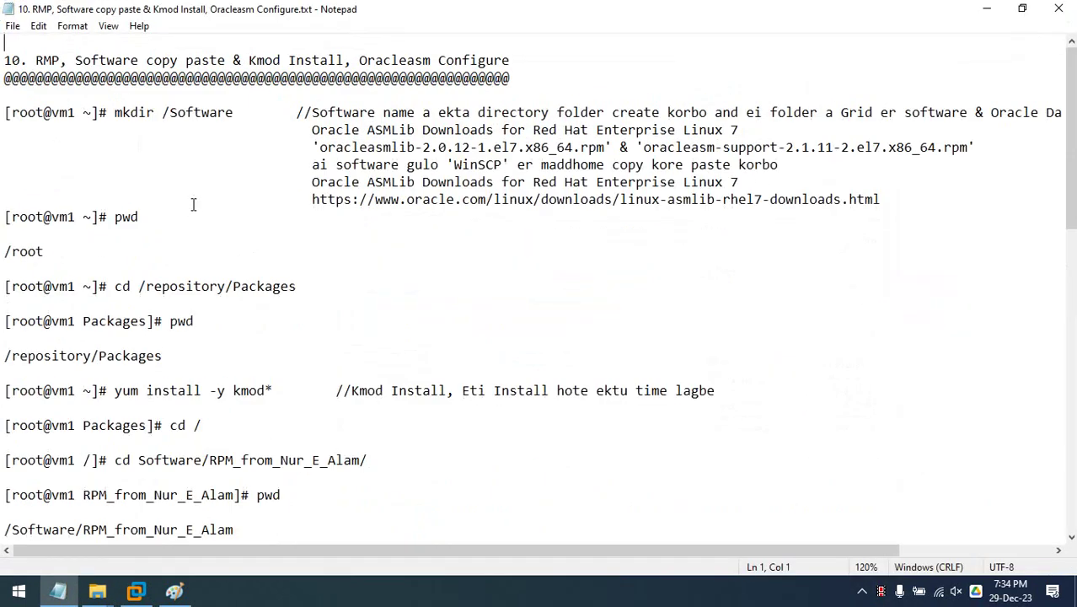
{"action": "scroll", "coordinate": [192, 204], "scroll_direction": "down", "scroll_amount": 2, "text": "ctrl"}
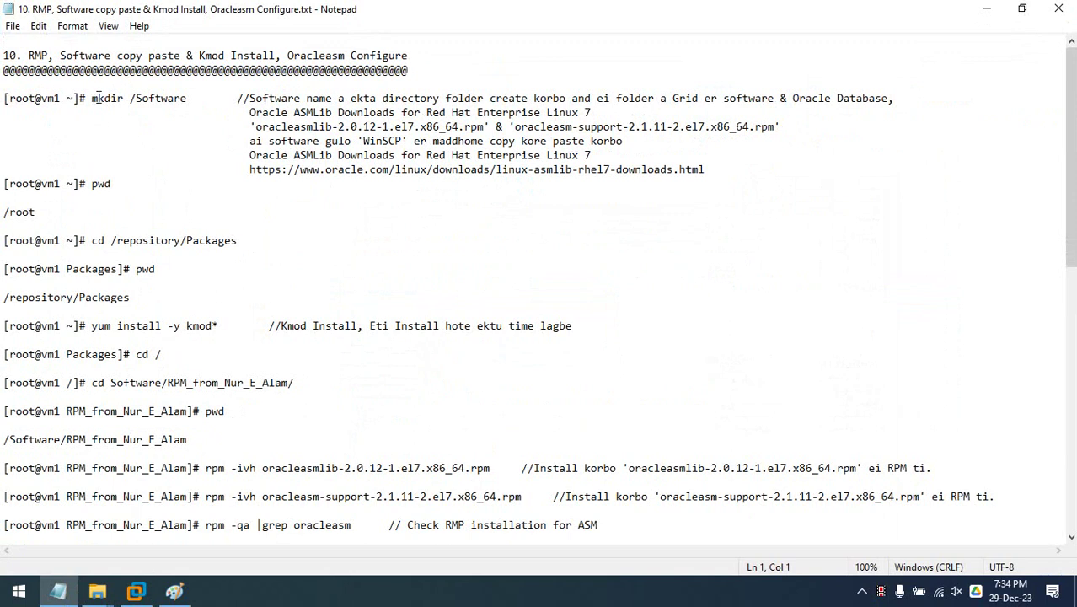
{"action": "left_click_drag", "start_coordinate": [91, 97], "coordinate": [187, 97]}
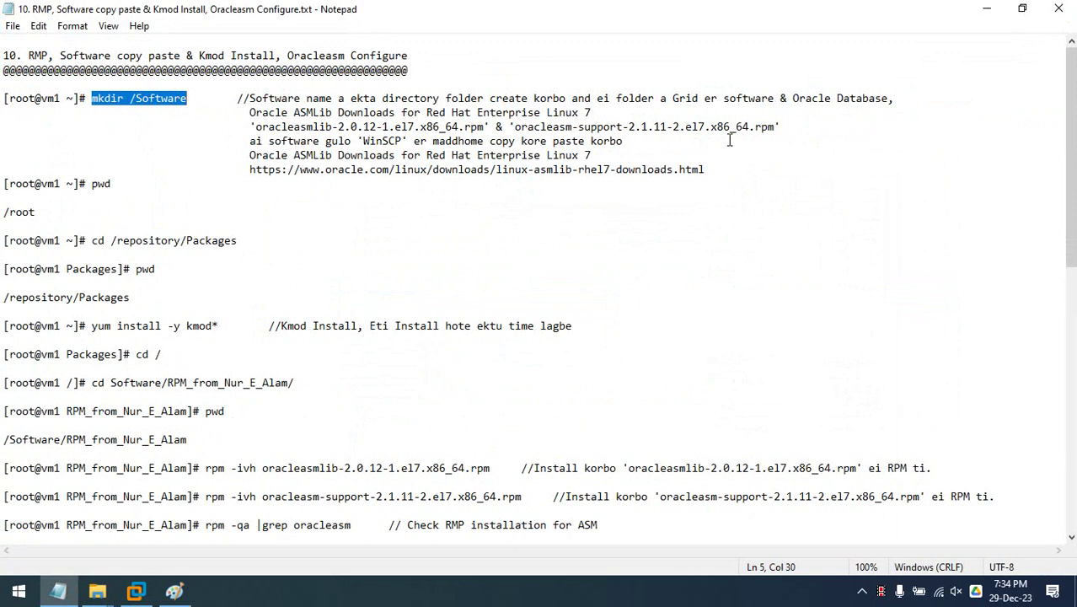
{"action": "left_click", "coordinate": [986, 8]}
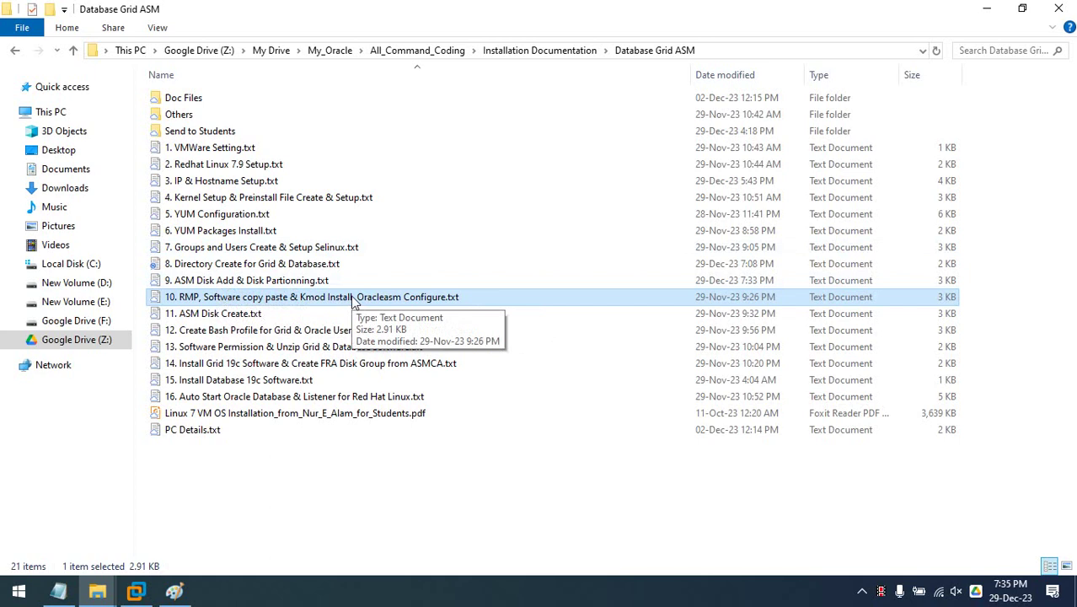
Step: Examine the RPM files in the RPM subfolder of the Oracle Database 19c and Grid ASM software folder
{"action": "left_click", "coordinate": [97, 591]}
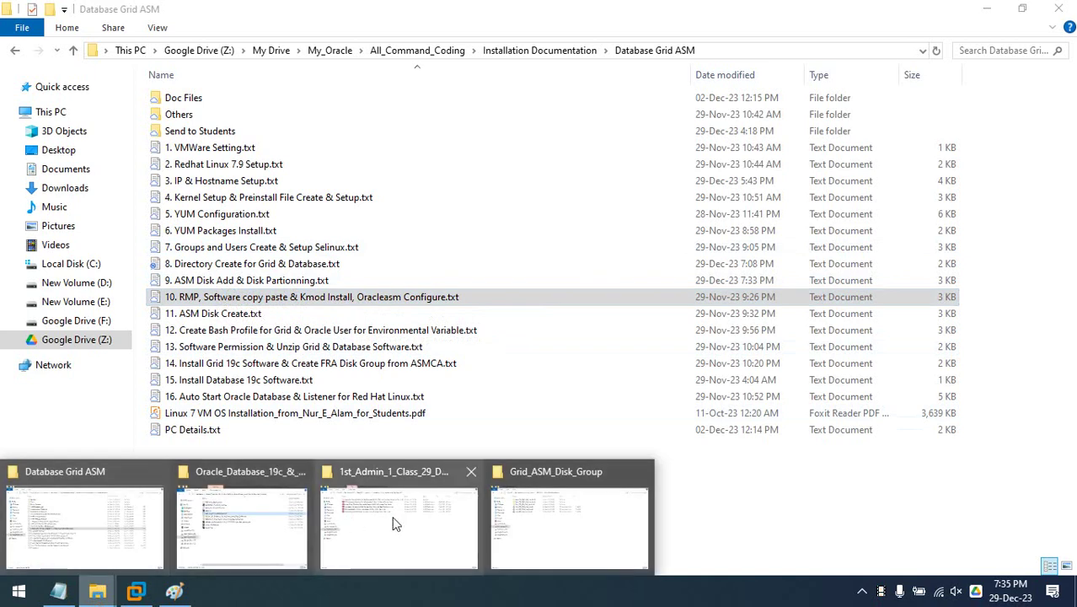
{"action": "left_click", "coordinate": [253, 526]}
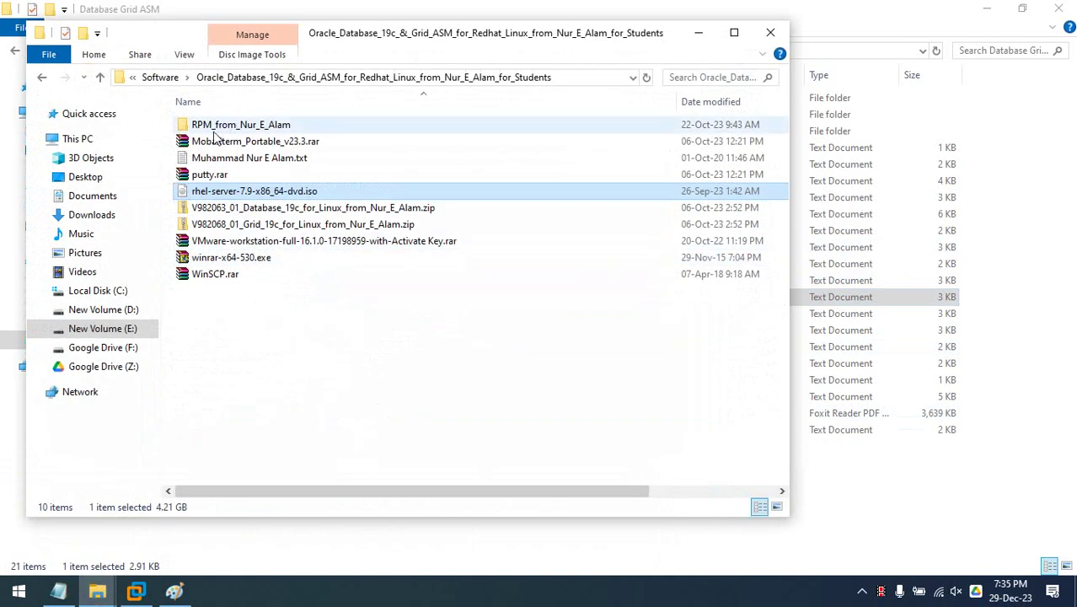
{"action": "double_click", "coordinate": [215, 128]}
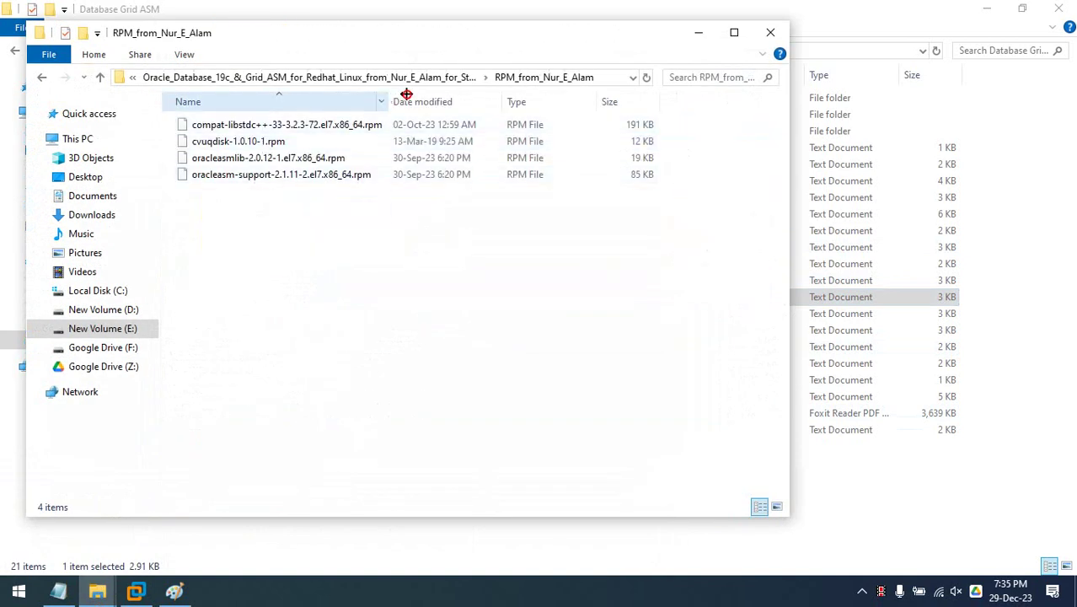
{"action": "left_click_drag", "start_coordinate": [391, 99], "coordinate": [407, 99]}
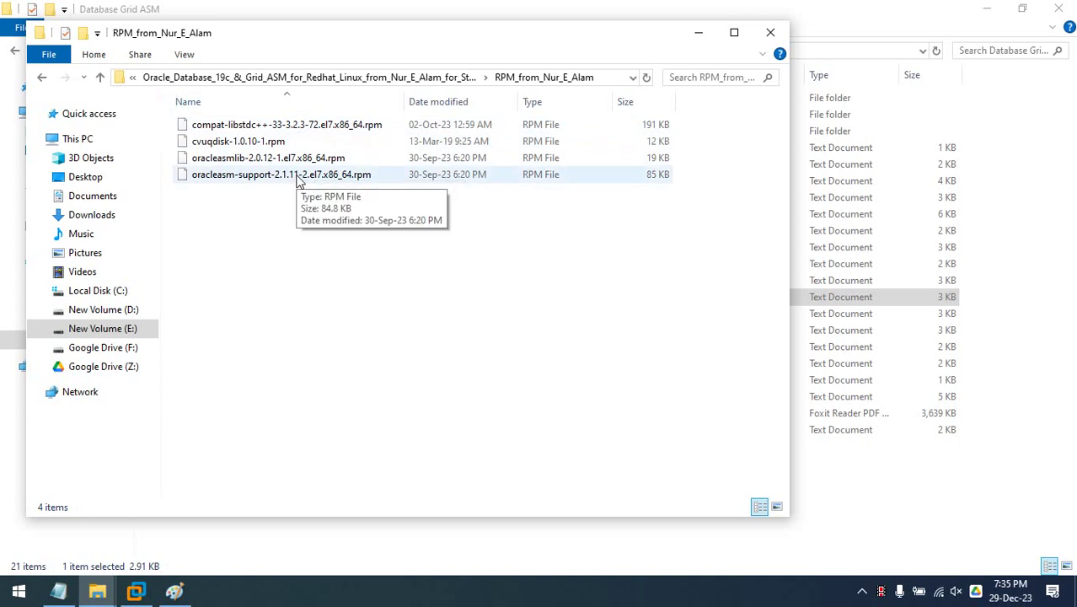
{"action": "left_click", "coordinate": [697, 32]}
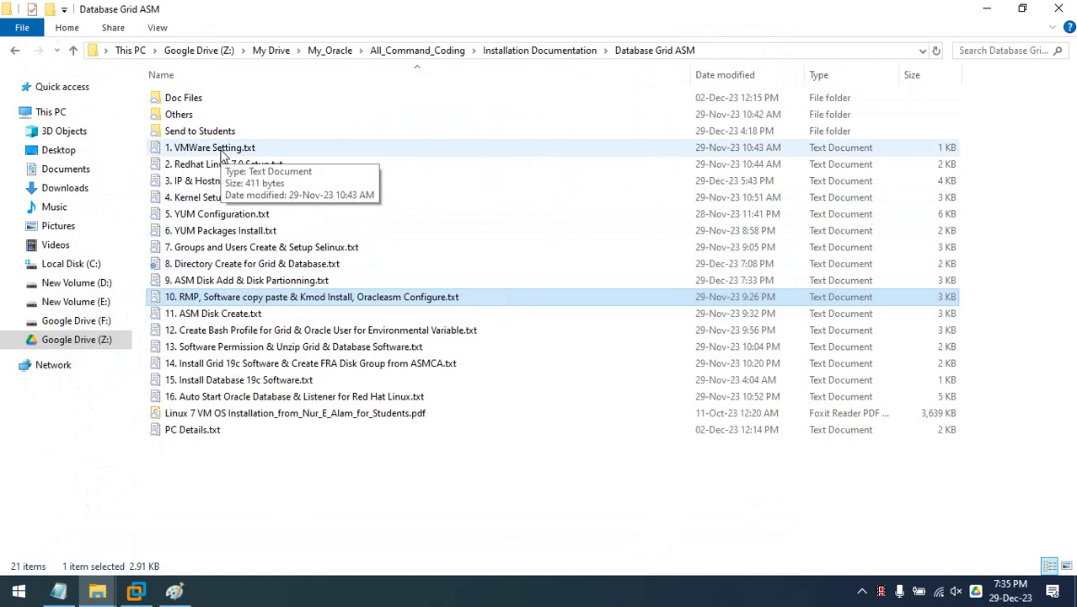
Step: Reread the mkdir /Software line in the installation notes and check the DBA_183 virtual machine's login screen
{"action": "left_click", "coordinate": [61, 593]}
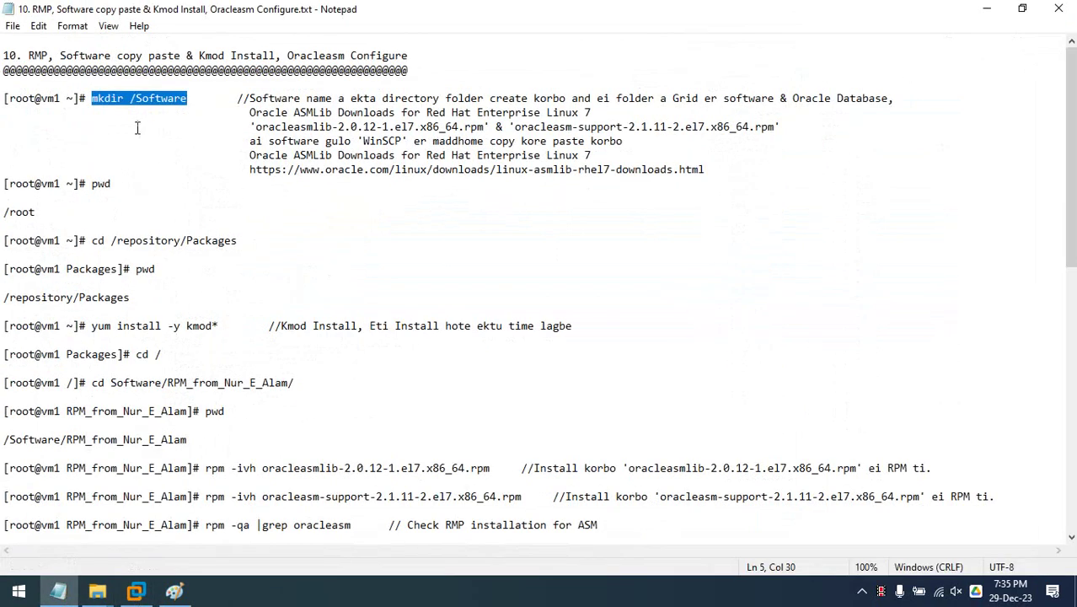
{"action": "left_click_drag", "start_coordinate": [90, 98], "coordinate": [160, 98]}
{"action": "left_click", "coordinate": [155, 98]}
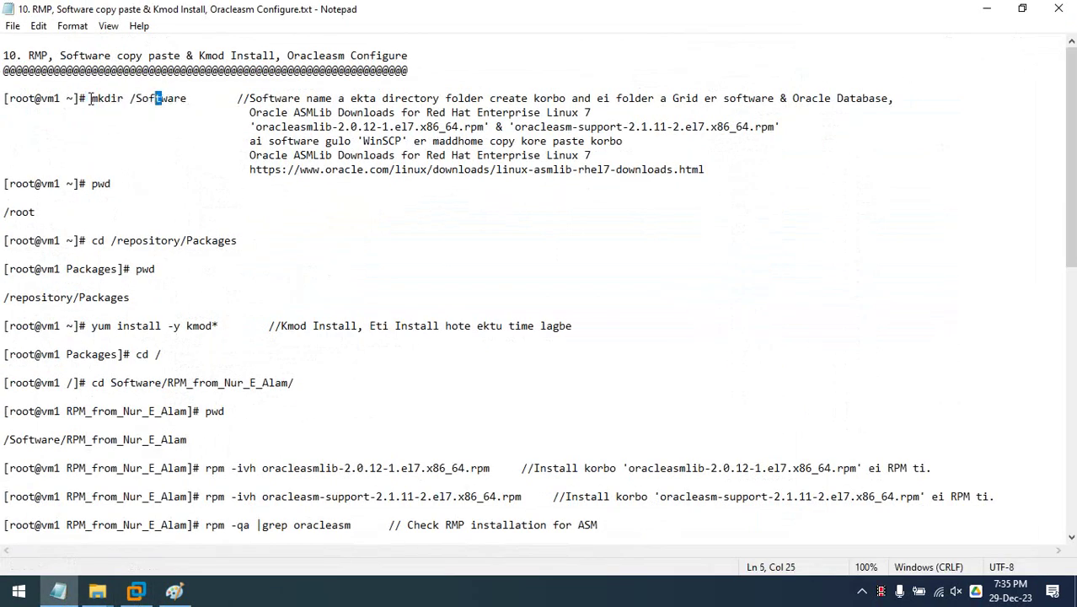
{"action": "left_click_drag", "start_coordinate": [90, 98], "coordinate": [186, 98]}
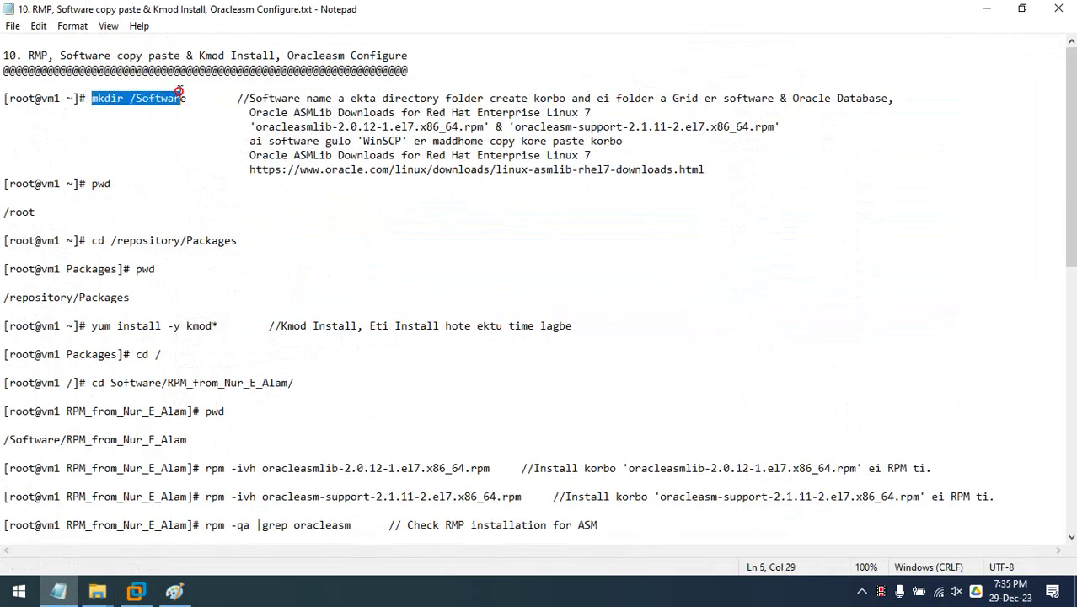
{"action": "left_click", "coordinate": [983, 10]}
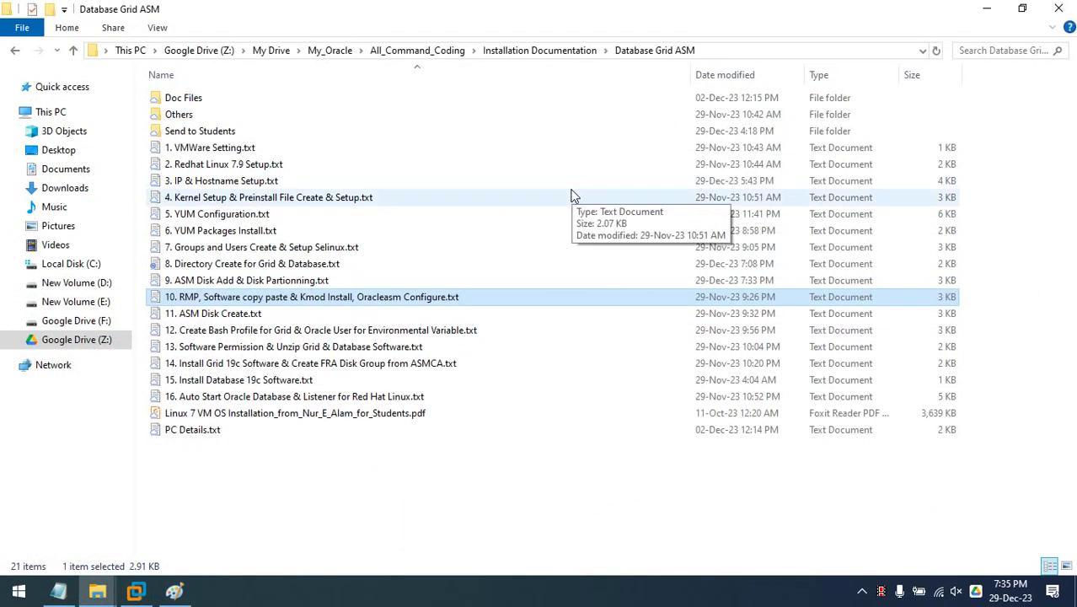
{"action": "left_click", "coordinate": [136, 591]}
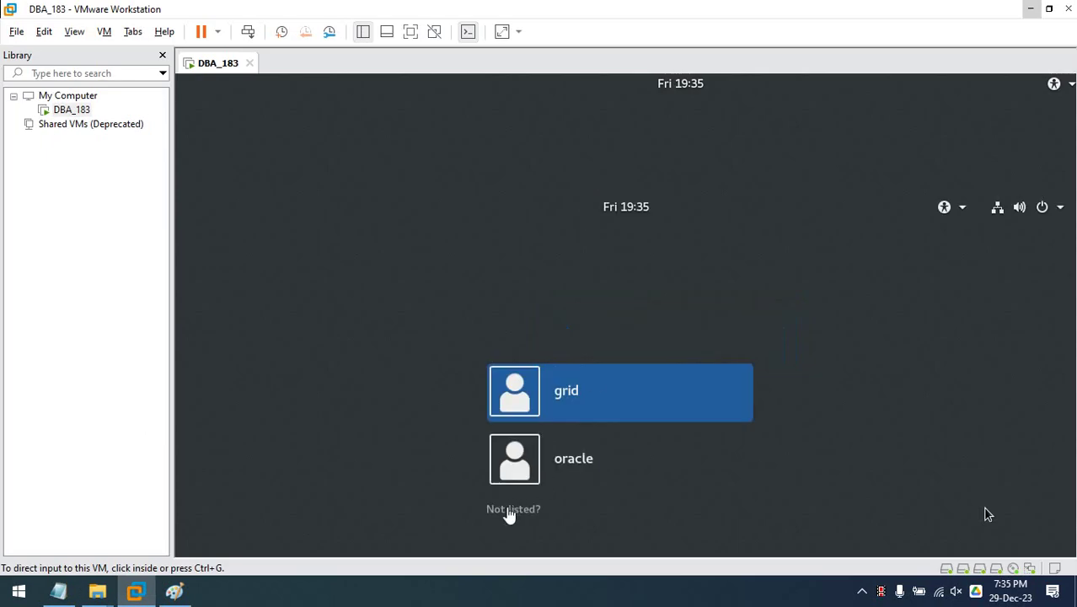
Step: Copy the command mkdir /Software from the installation notes, with the text enlarged to 130%
{"action": "left_click", "coordinate": [58, 590]}
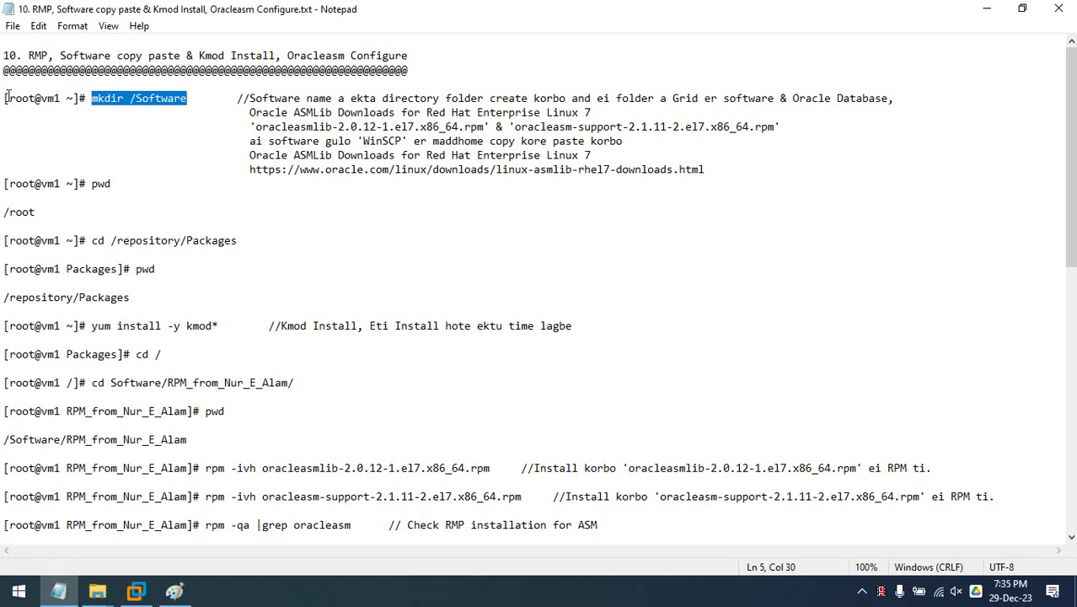
{"action": "double_click", "coordinate": [21, 98]}
{"action": "scroll", "coordinate": [135, 166], "scroll_direction": "up", "scroll_amount": 3, "text": "ctrl"}
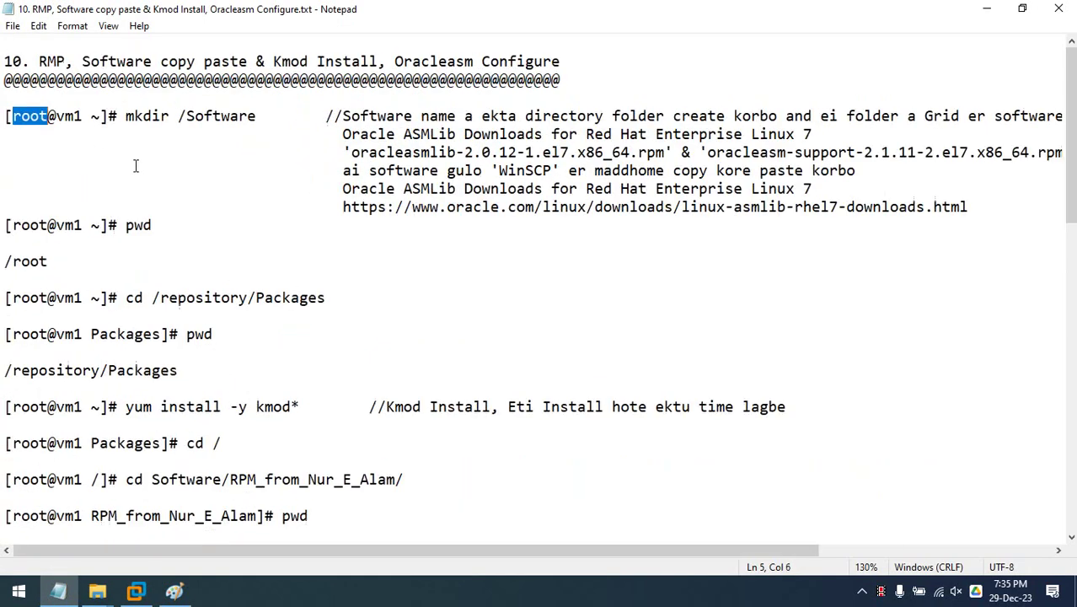
{"action": "left_click_drag", "start_coordinate": [124, 115], "coordinate": [256, 115]}
{"action": "key", "text": "ctrl+c"}
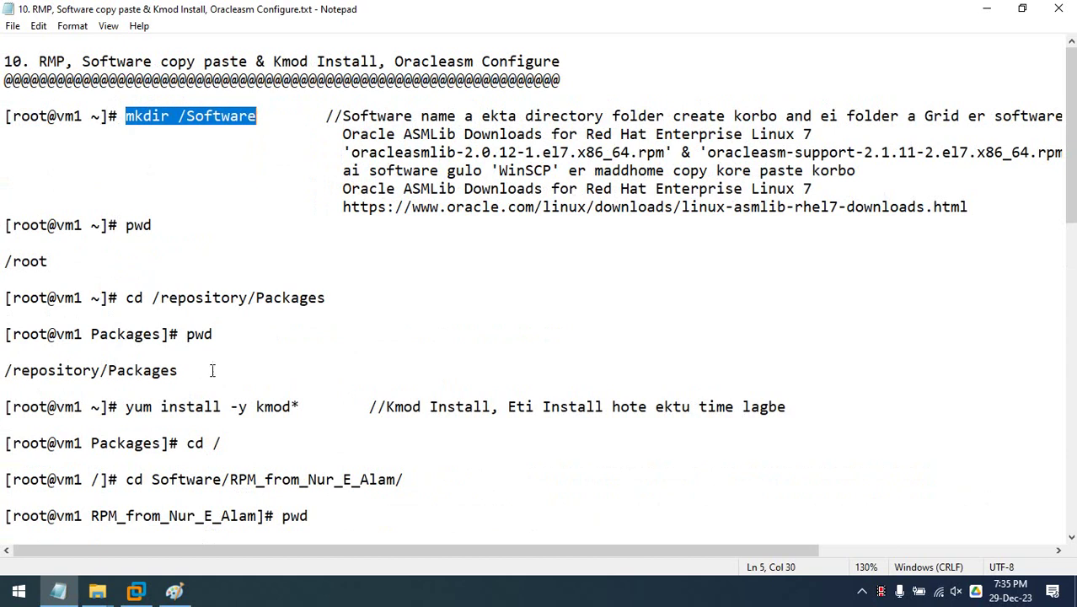
Step: Clear the desktop by minimising the DBA_183 virtual machine and the Database Grid ASM folder windows
{"action": "left_click", "coordinate": [136, 590]}
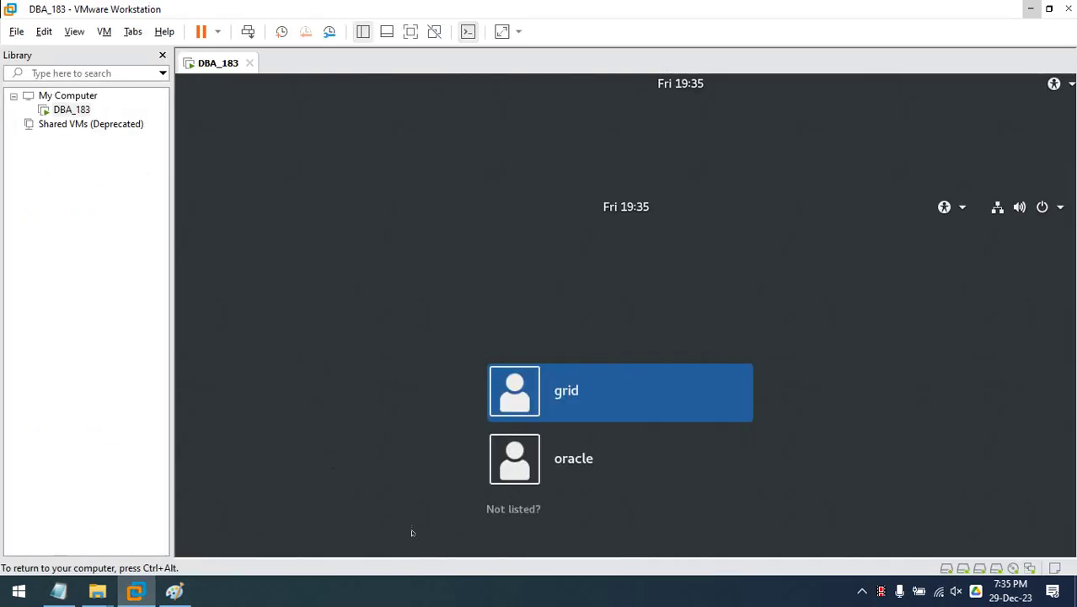
{"action": "key", "text": "ctrl+alt"}
{"action": "key", "text": "super"}
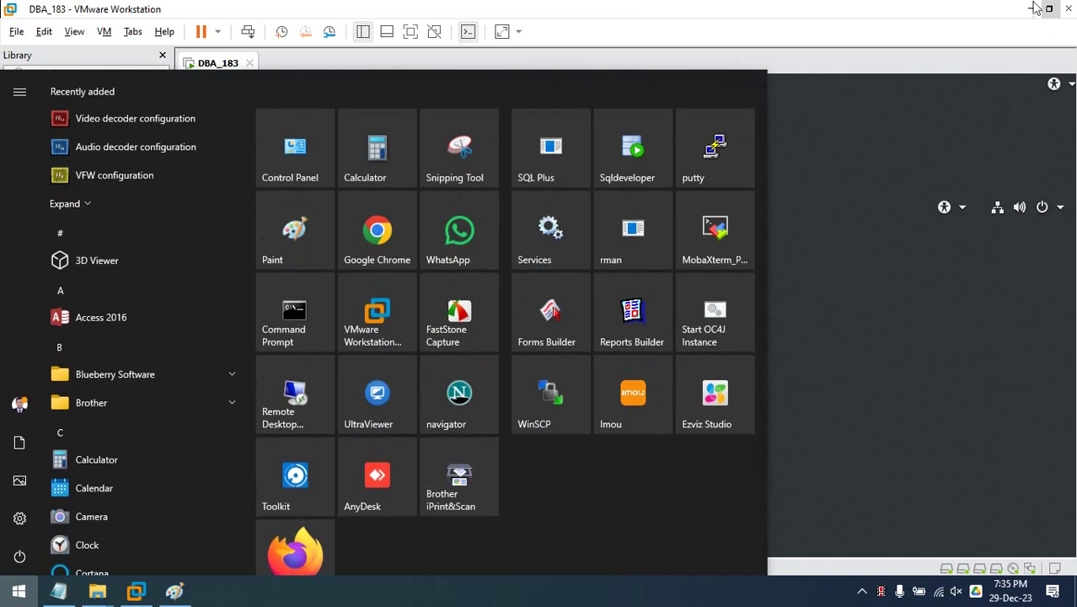
{"action": "left_click", "coordinate": [1034, 9]}
{"action": "left_click", "coordinate": [981, 9]}
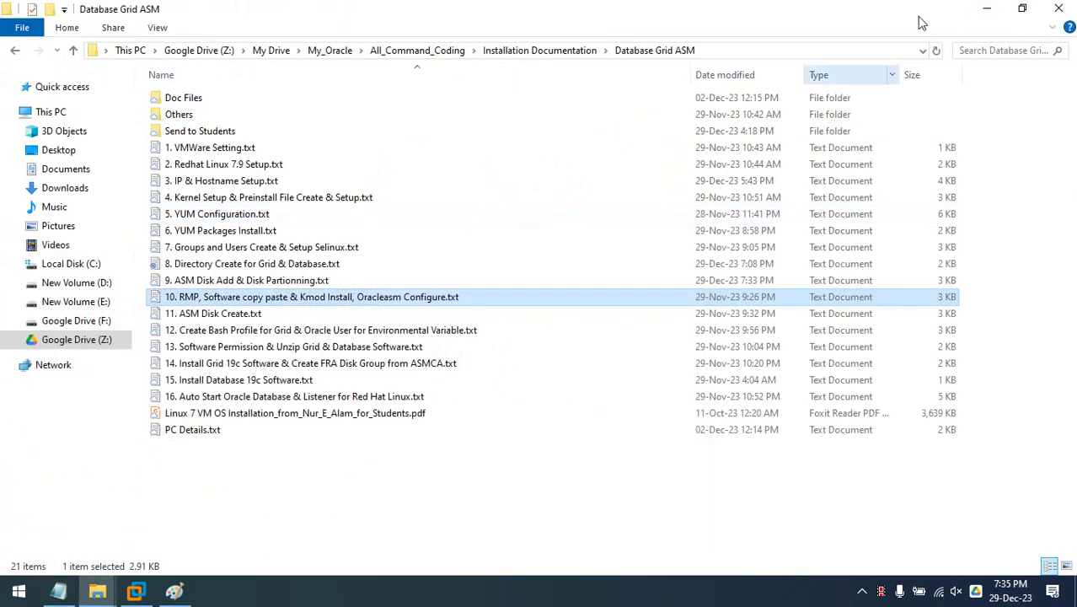
{"action": "left_click", "coordinate": [984, 9]}
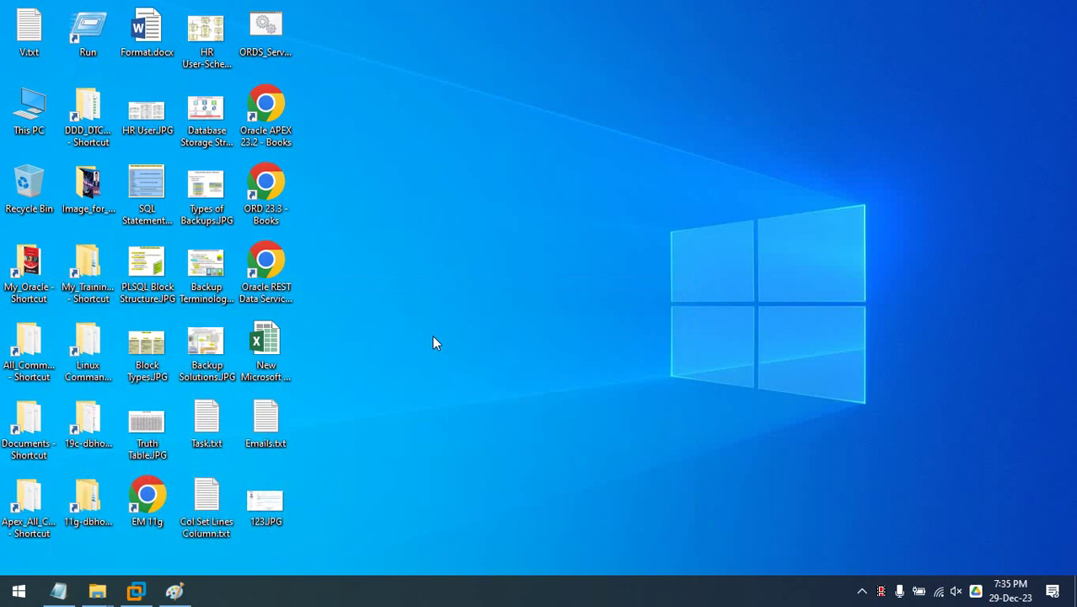
Step: Launch PuTTY and connect with the saved session 192.168.1.2-DBA-183
{"action": "left_click", "coordinate": [18, 590]}
{"action": "left_click", "coordinate": [715, 150]}
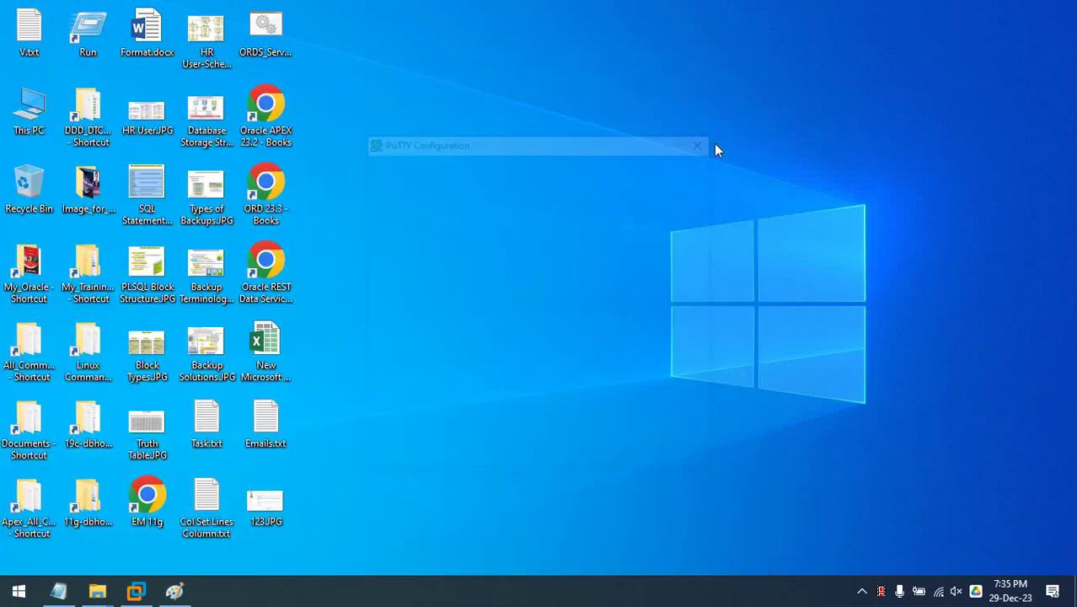
{"action": "left_click", "coordinate": [569, 328]}
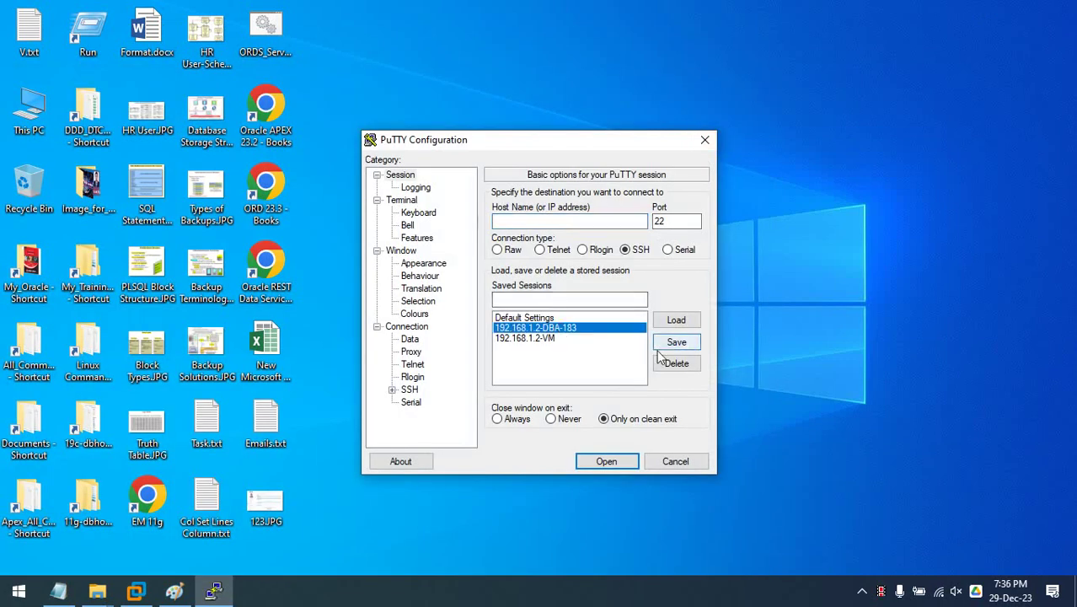
{"action": "left_click", "coordinate": [600, 462]}
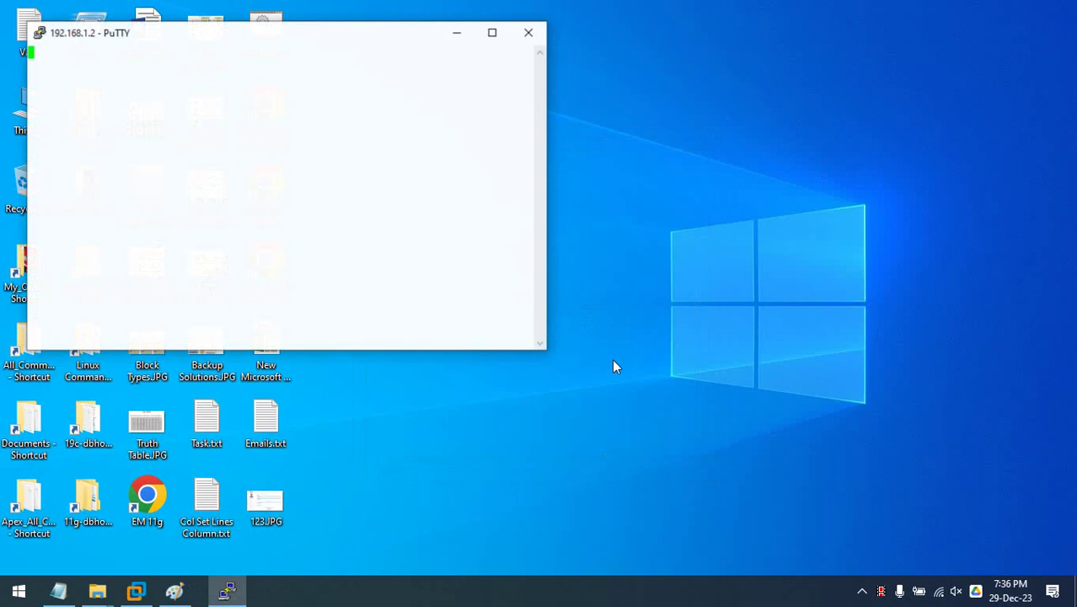
Step: Place the terminal window clear of the desktop icons and log in as root with the account password
{"action": "left_click_drag", "start_coordinate": [337, 37], "coordinate": [880, 37]}
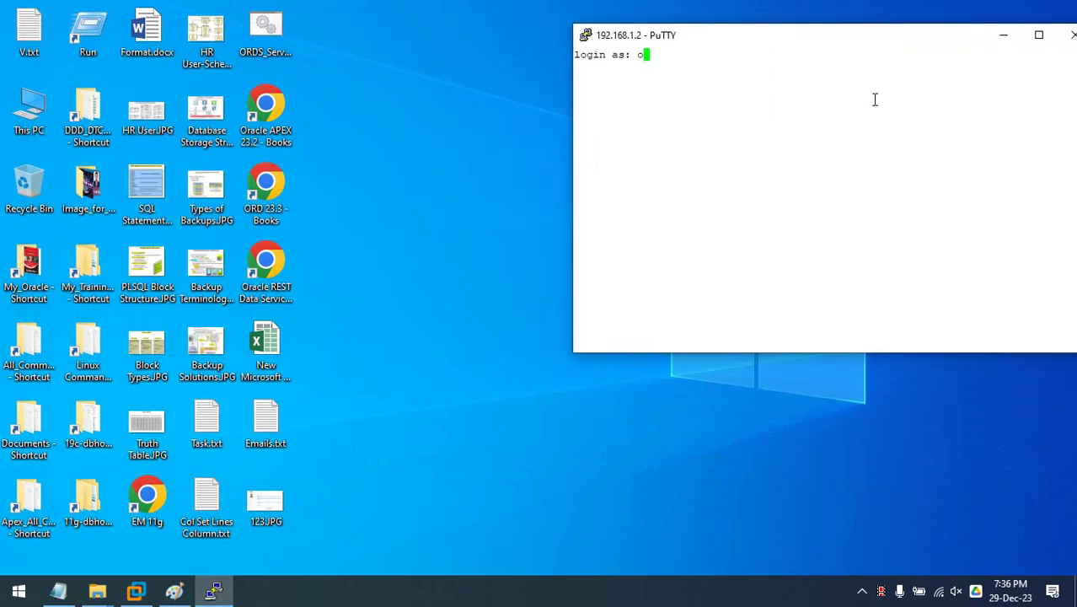
{"action": "type", "text": "root"}
{"action": "key", "text": "Return"}
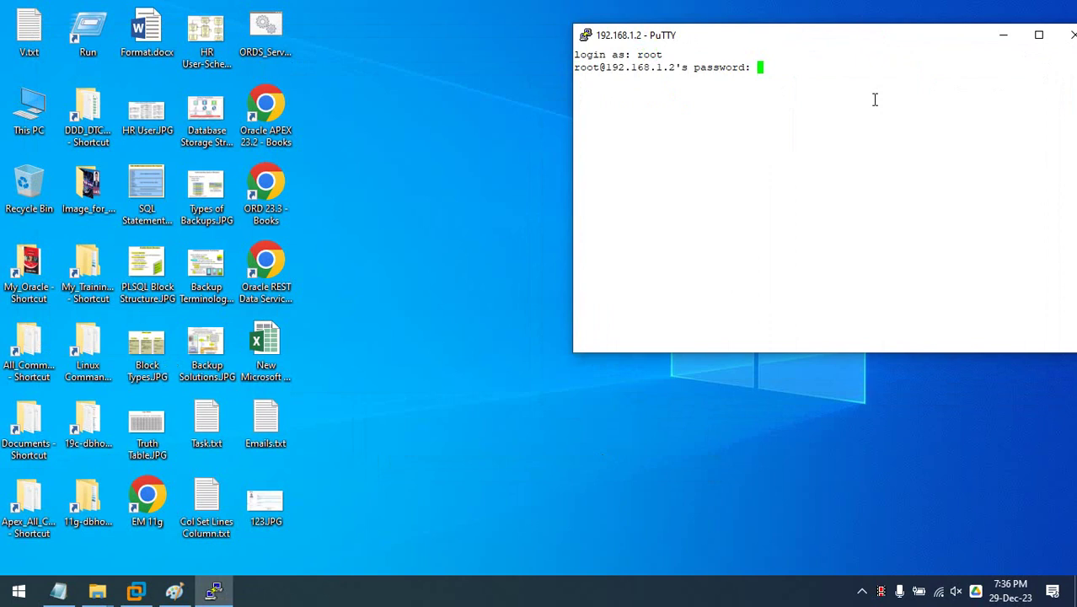
{"action": "key", "text": "Return"}
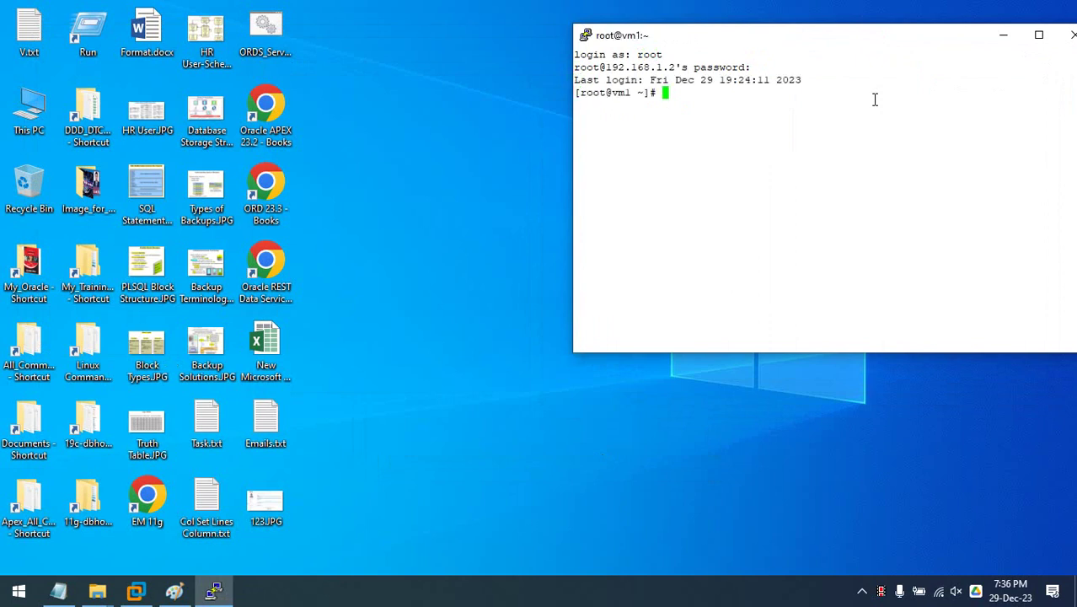
Step: Clear the terminal and run the copied command mkdir /Software to create the Software directory
{"action": "type", "text": "clear"}
{"action": "key", "text": "Return"}
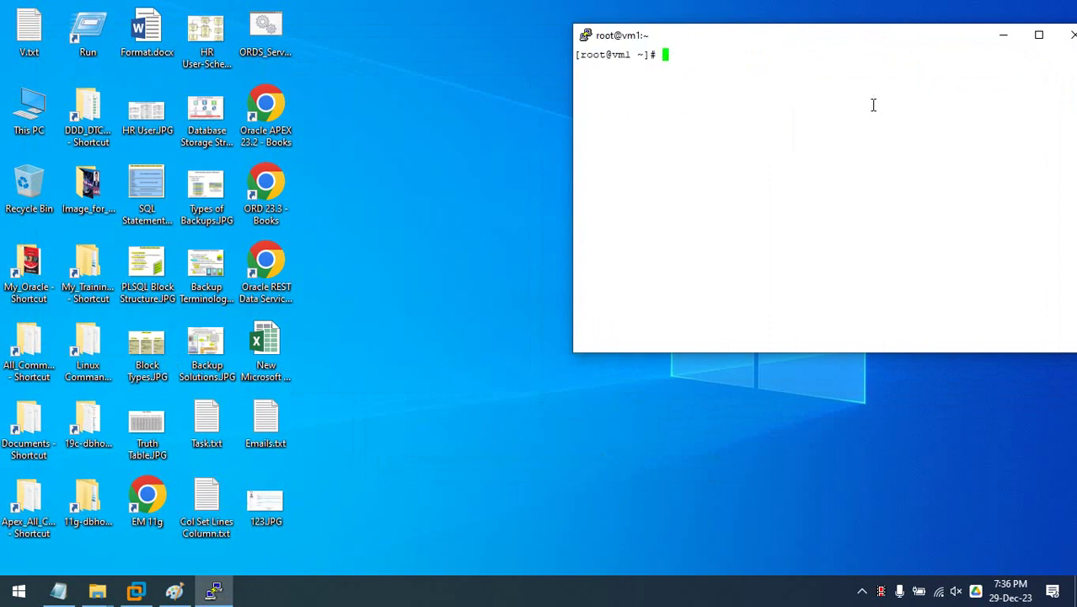
{"action": "right_click", "coordinate": [873, 104]}
{"action": "key", "text": "Return"}
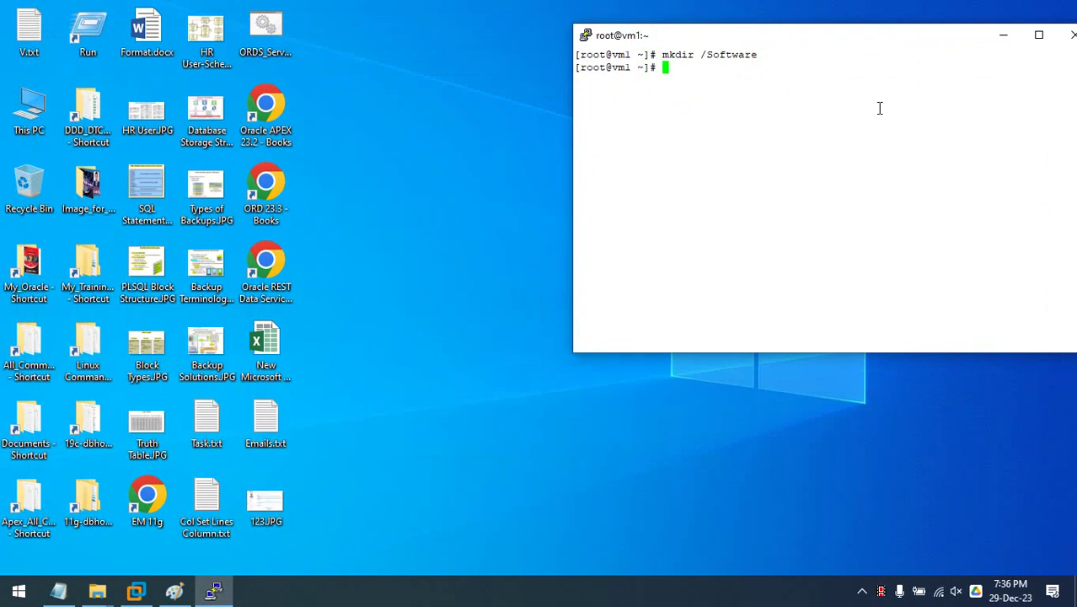
Step: Review the commands and software copy instructions that follow mkdir /Software in the notes, and return to the terminal
{"action": "left_click", "coordinate": [58, 591]}
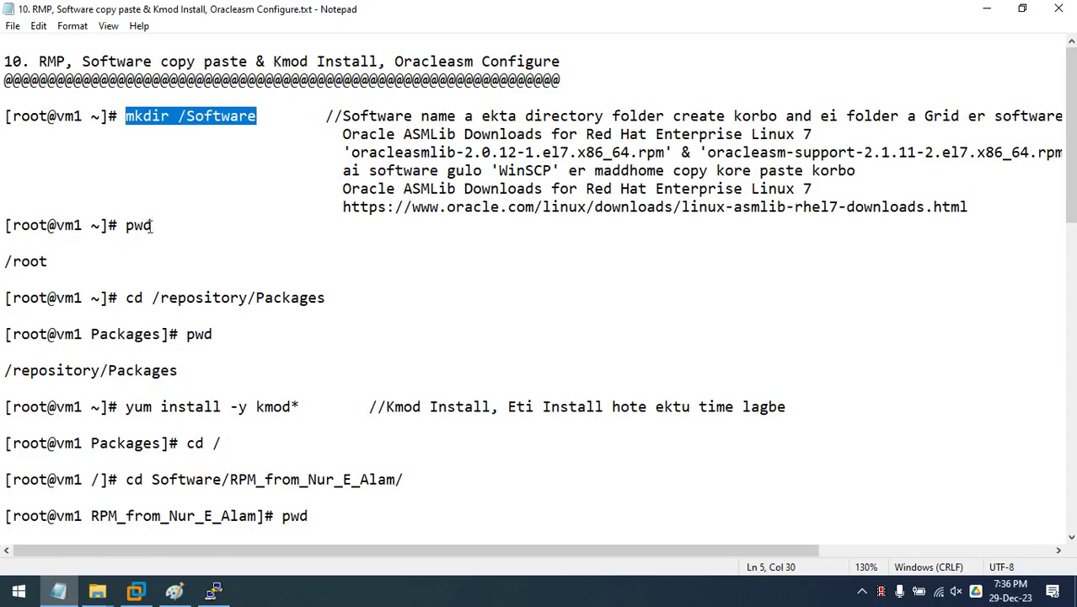
{"action": "left_click", "coordinate": [150, 226]}
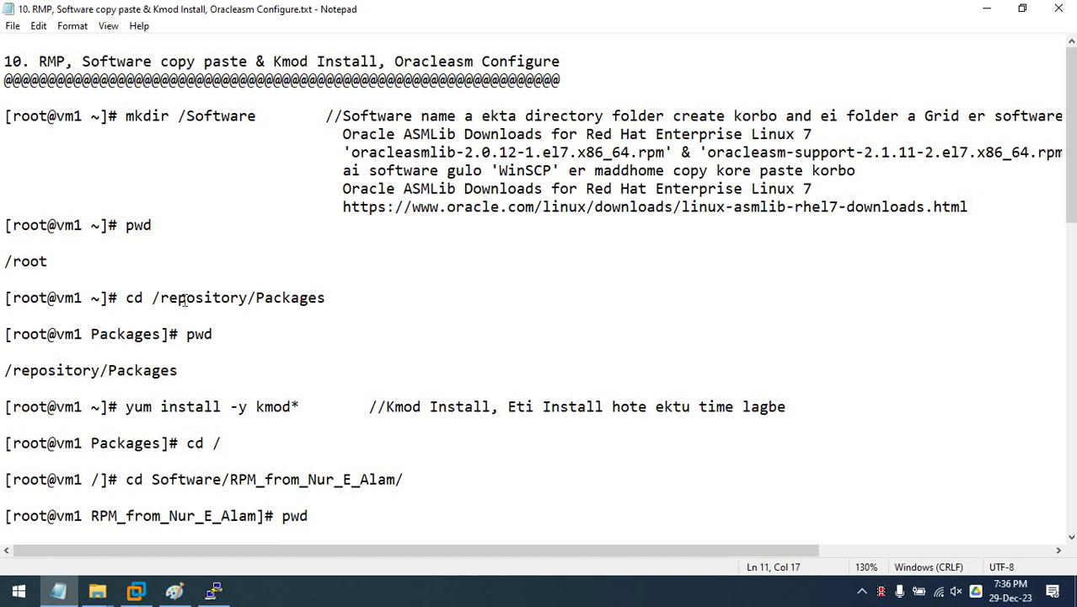
{"action": "scroll", "coordinate": [166, 347], "scroll_direction": "down", "scroll_amount": 2}
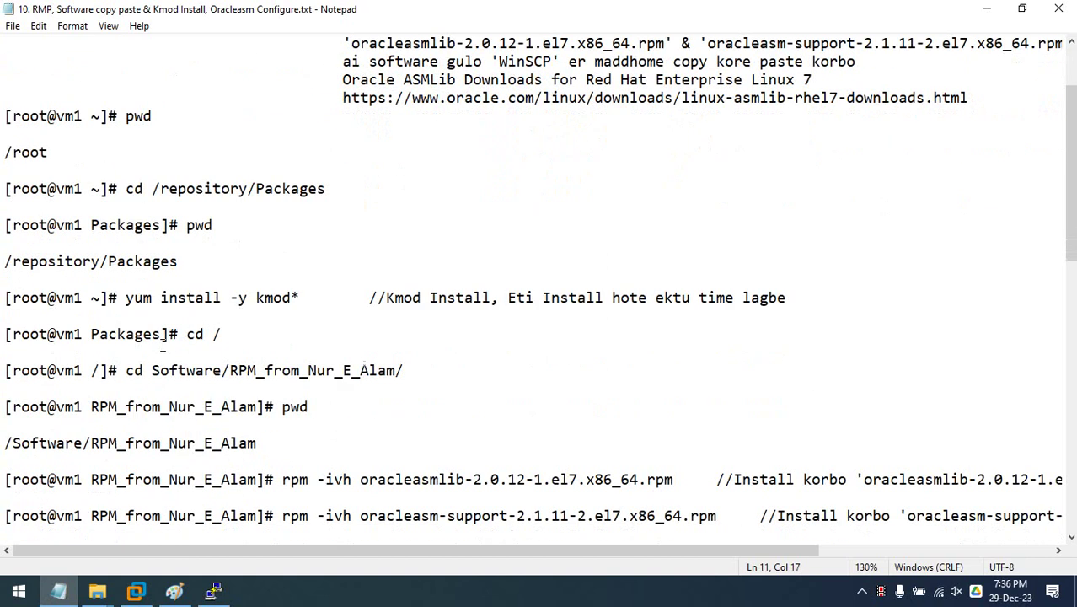
{"action": "scroll", "coordinate": [163, 307], "scroll_direction": "up", "scroll_amount": 2}
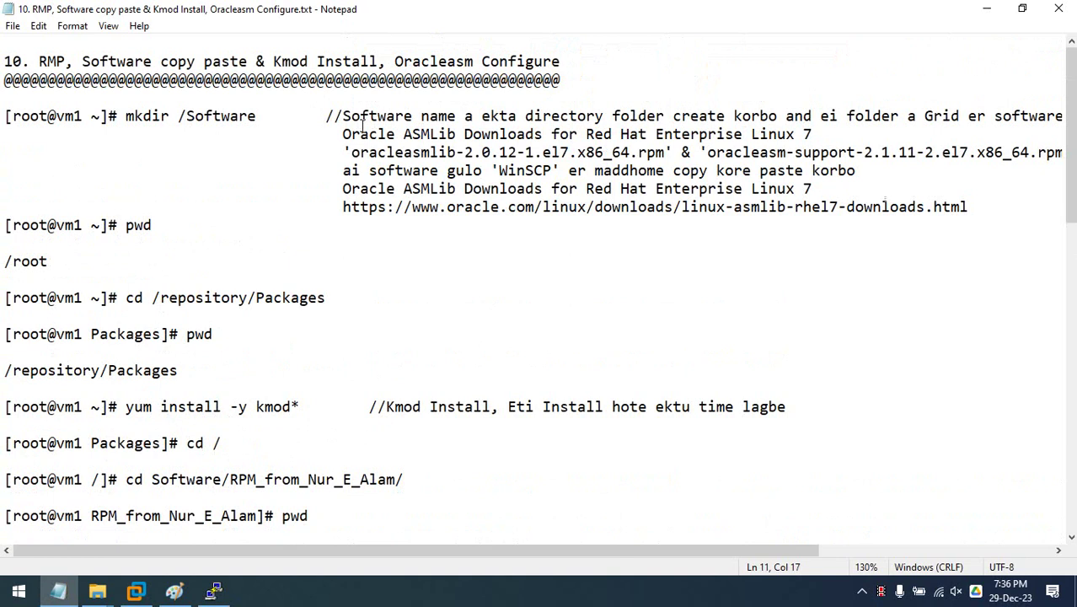
{"action": "left_click", "coordinate": [987, 10]}
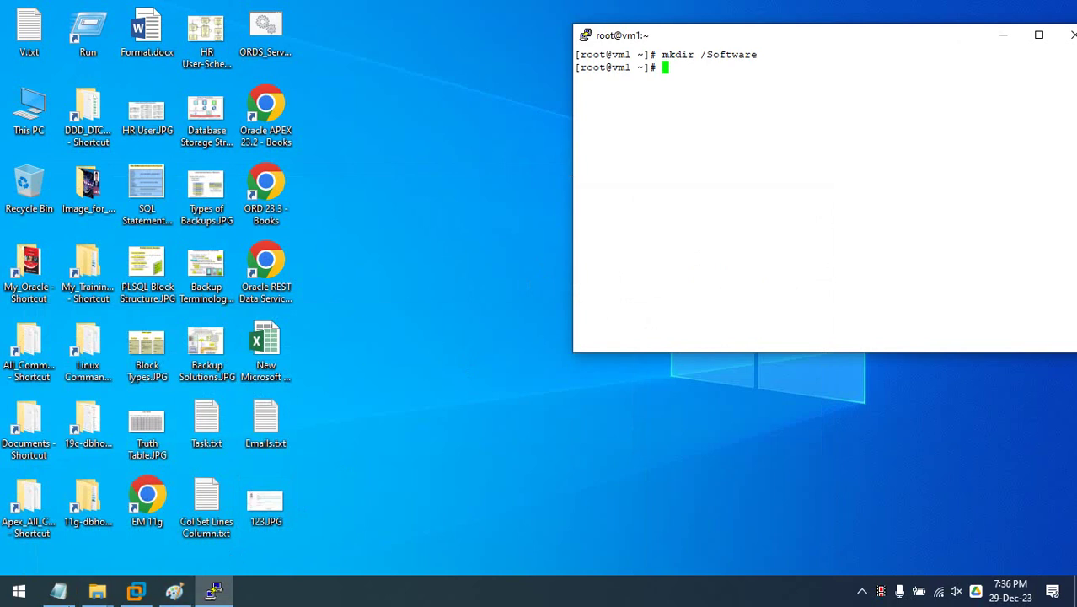
Step: Switch to Paint and sketch an arrow to a circle in the outer box, linked to a circle in the inner box
{"action": "left_click", "coordinate": [174, 591]}
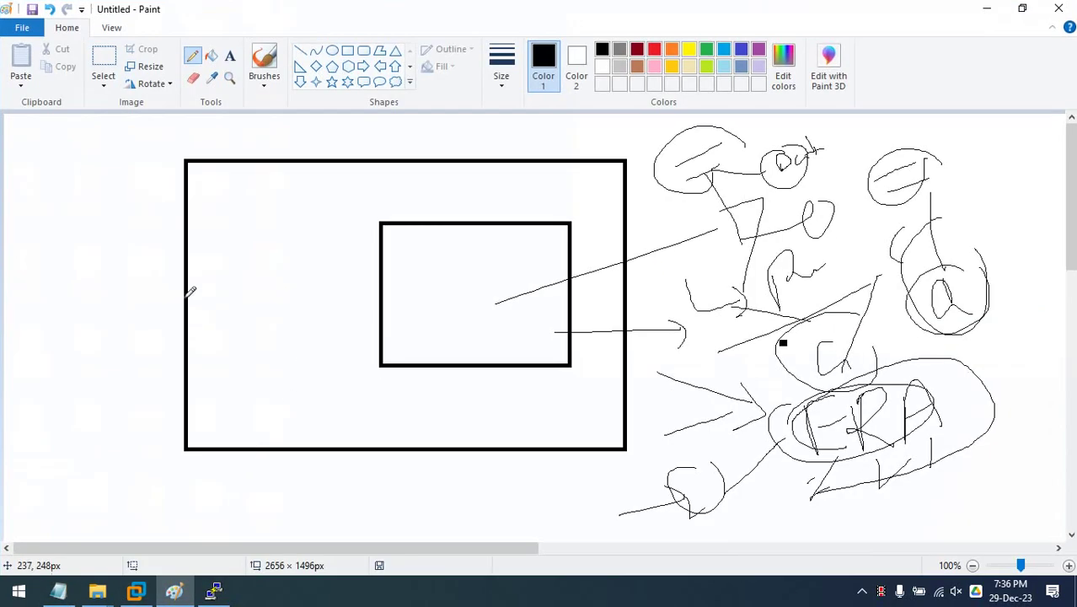
{"action": "mouse_move", "coordinate": [150, 305]}
{"action": "left_mouse_down"}
{"action": "mouse_move", "coordinate": [243, 298]}
{"action": "mouse_move", "coordinate": [281, 233]}
{"action": "mouse_move", "coordinate": [299, 268]}
{"action": "mouse_move", "coordinate": [409, 255]}
{"action": "mouse_move", "coordinate": [428, 291]}
{"action": "mouse_move", "coordinate": [413, 260]}
{"action": "left_mouse_up"}
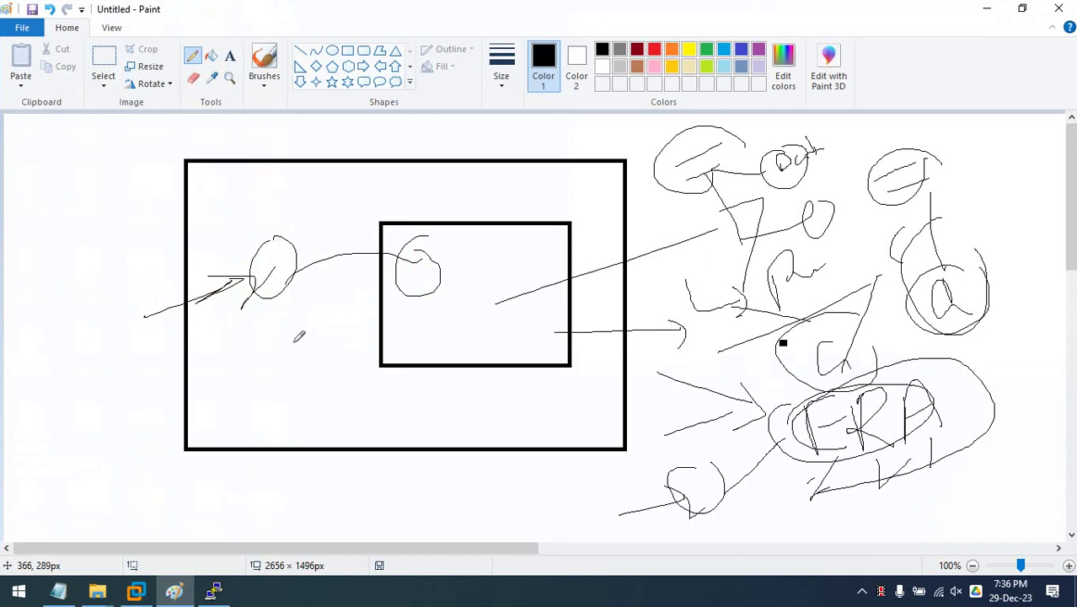
Step: Switch to File Explorer and extract WinSCP.rar in place within the Oracle Database 19c and Grid ASM for Redhat Linux student folder
{"action": "left_click", "coordinate": [97, 592]}
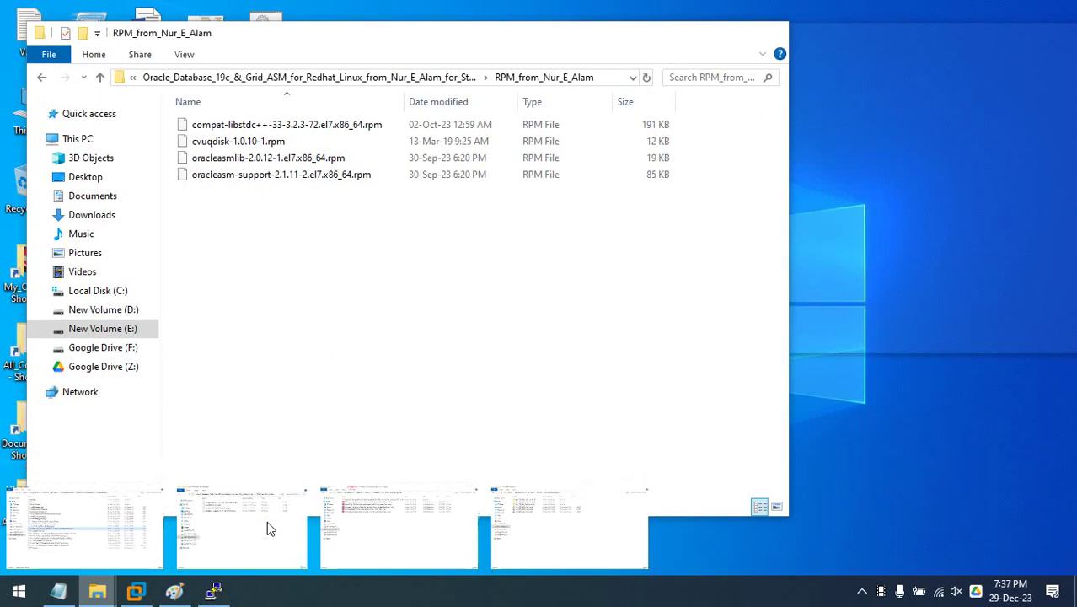
{"action": "left_click", "coordinate": [267, 520]}
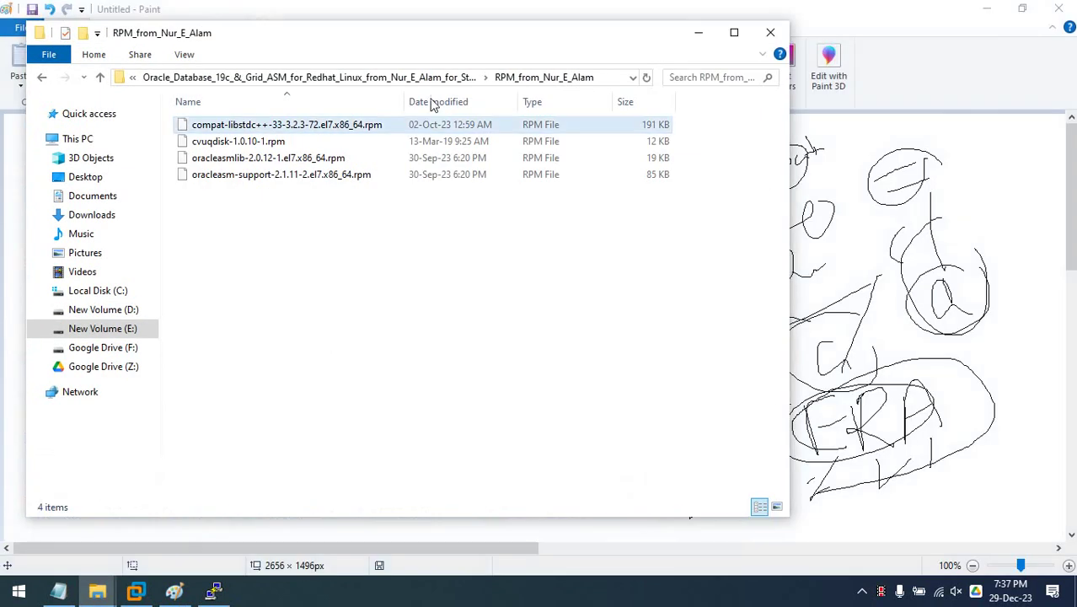
{"action": "left_click", "coordinate": [421, 76]}
{"action": "left_click", "coordinate": [252, 356]}
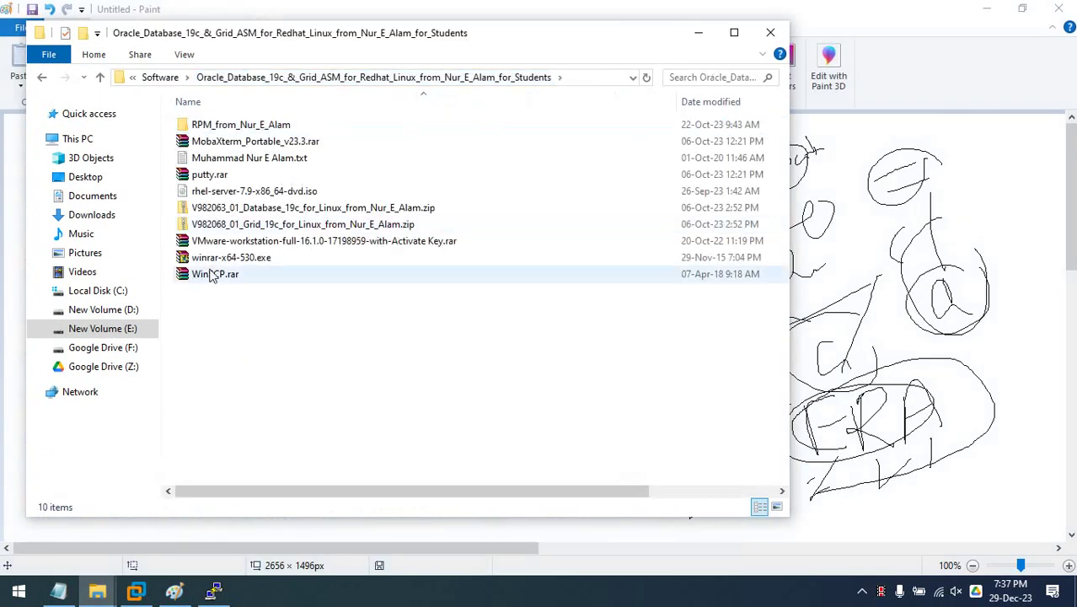
{"action": "left_click", "coordinate": [213, 278]}
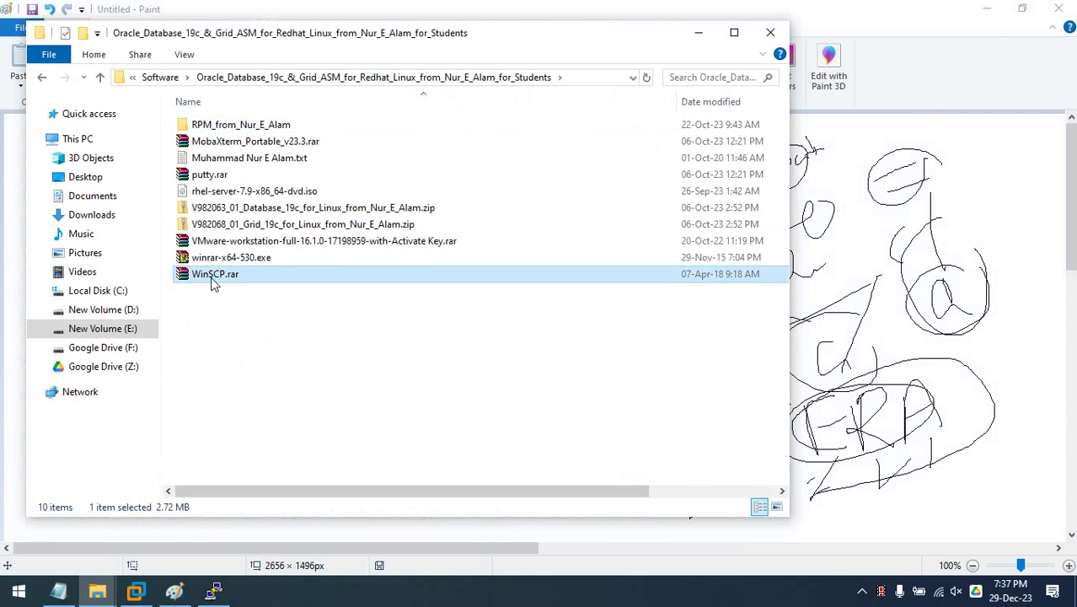
{"action": "right_click", "coordinate": [213, 284]}
{"action": "left_click", "coordinate": [259, 302]}
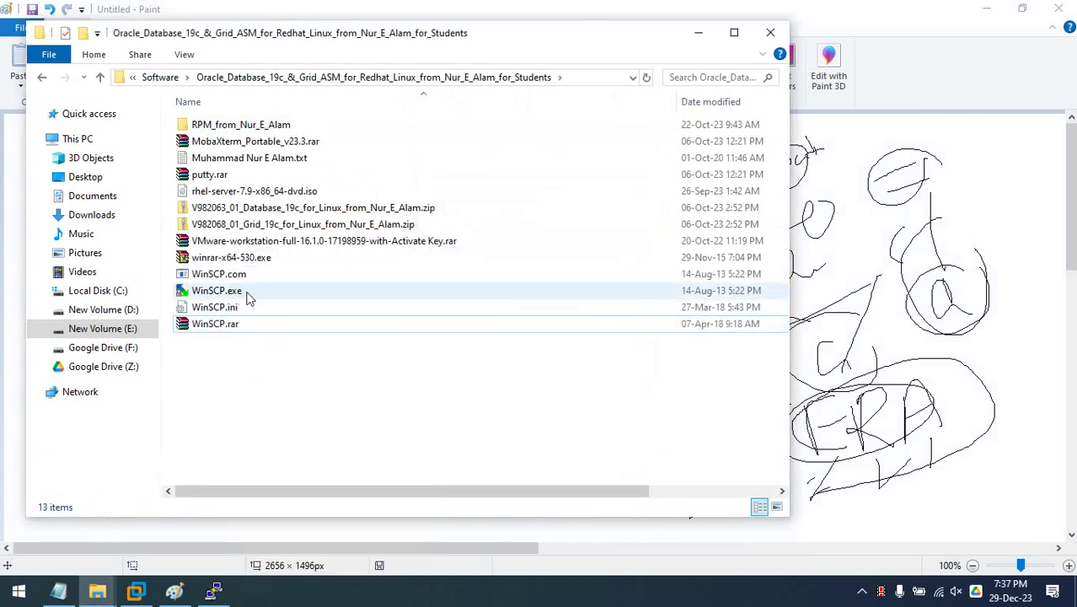
Step: Launch the extracted WinSCP.exe and minimize the File Explorer and Paint windows behind its login dialog
{"action": "double_click", "coordinate": [250, 294]}
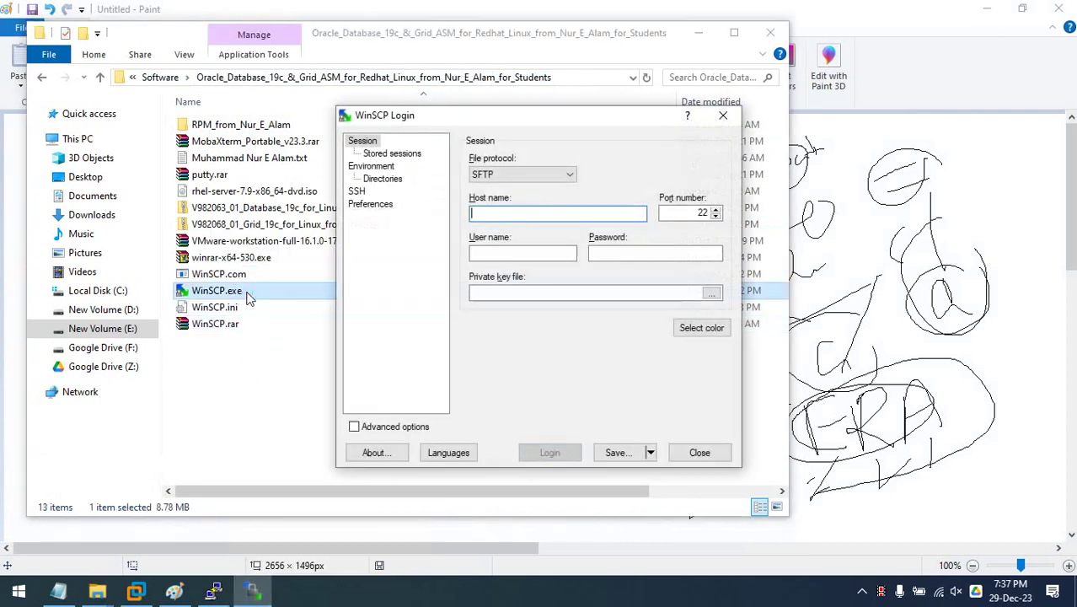
{"action": "left_click", "coordinate": [697, 32]}
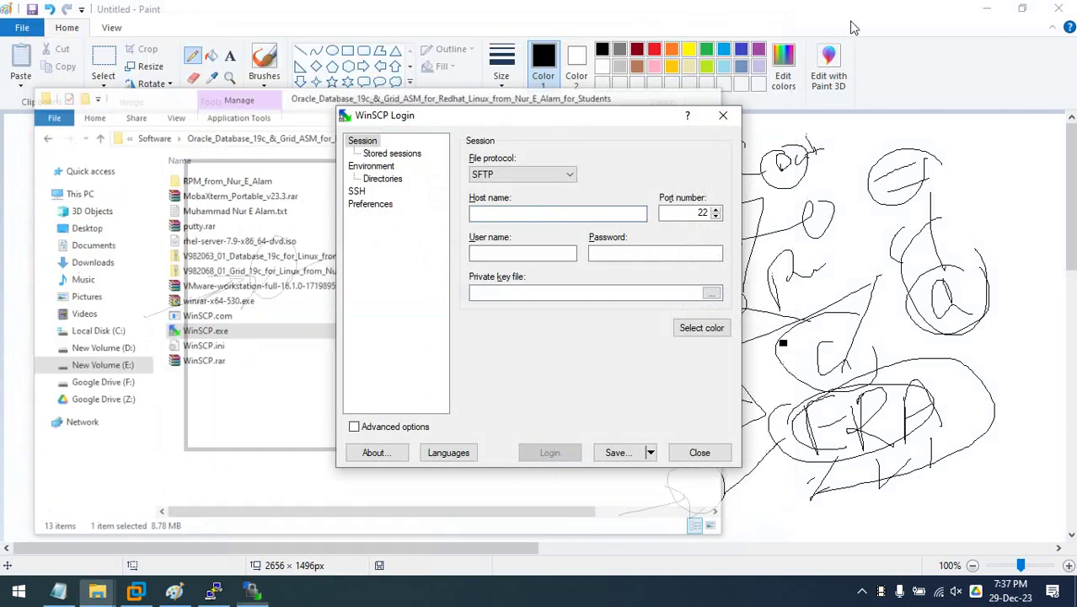
{"action": "left_click", "coordinate": [986, 10]}
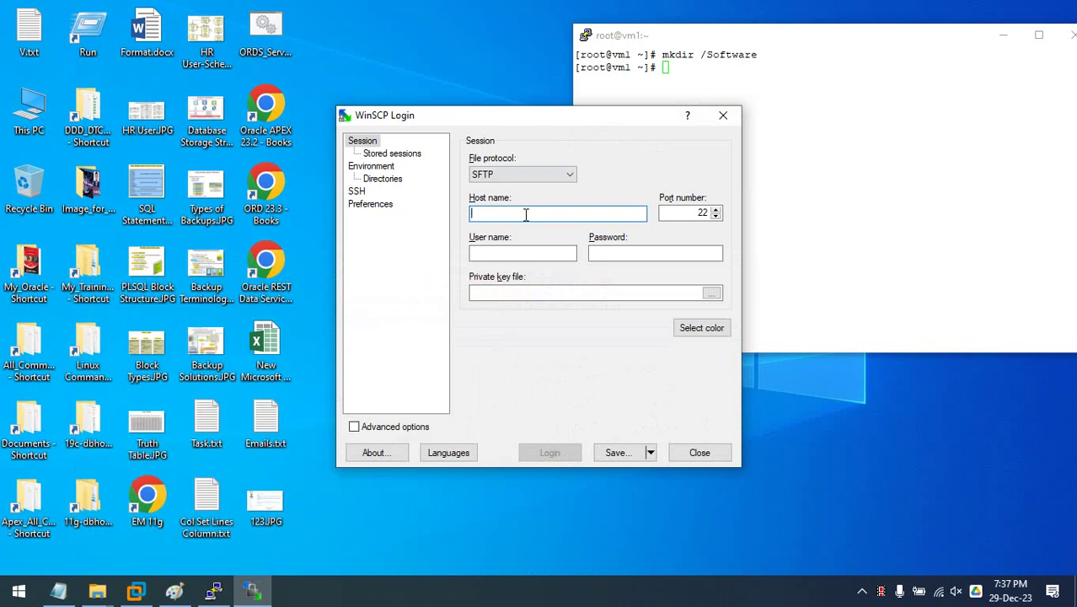
Step: Log in over SFTP to host 192.168.1.2 as root with the account password
{"action": "type", "text": "192.1"}
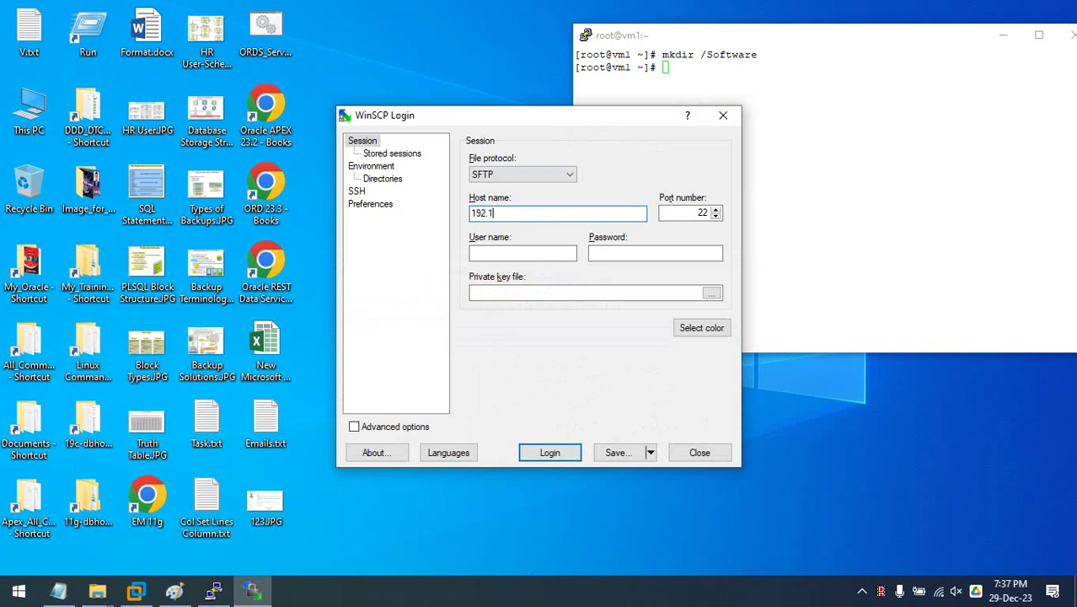
{"action": "type", "text": "68.1.2"}
{"action": "left_click", "coordinate": [514, 249]}
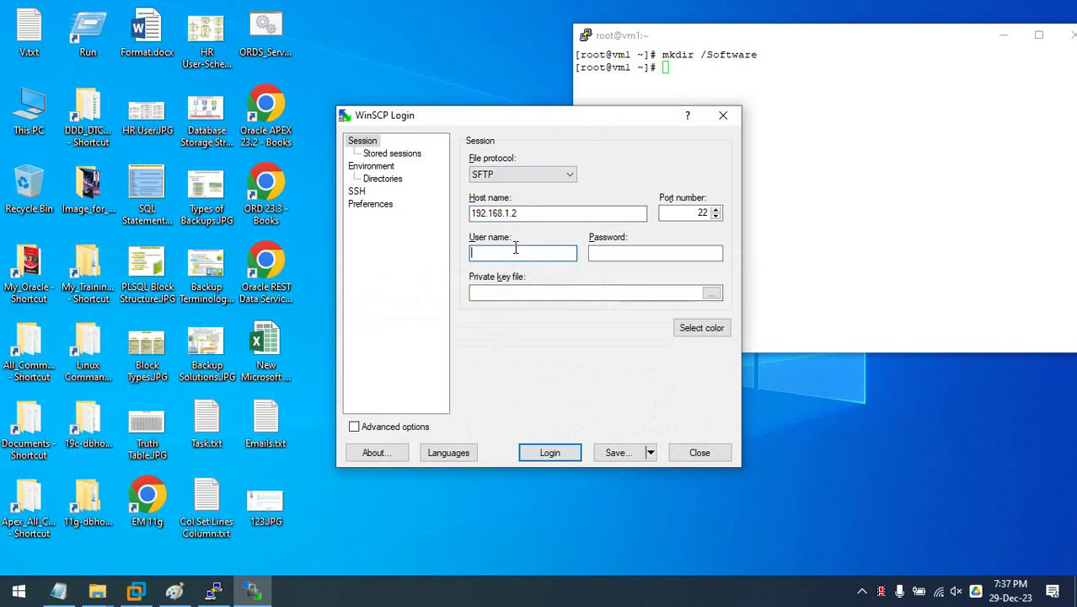
{"action": "left_click", "coordinate": [615, 254]}
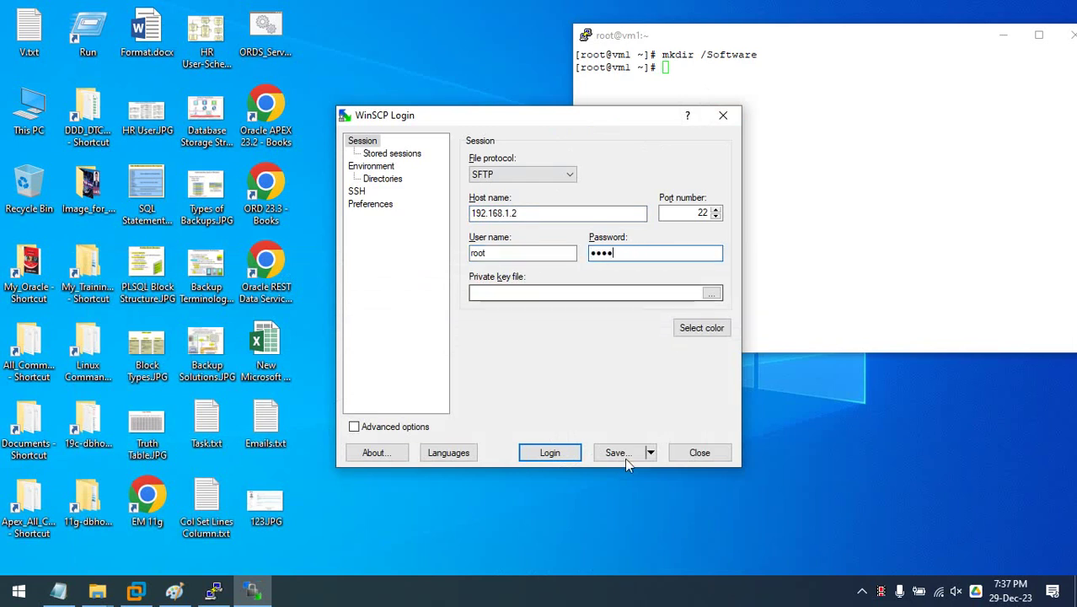
{"action": "left_click", "coordinate": [561, 456]}
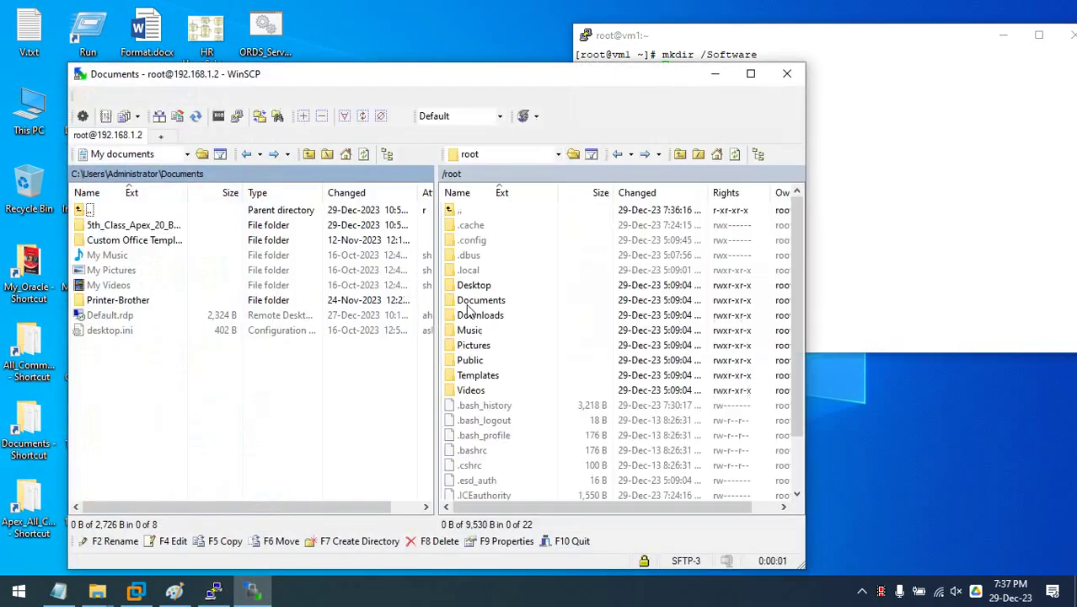
Step: Maximize the WinSCP window and open the /Software directory on the remote server
{"action": "left_click", "coordinate": [750, 75]}
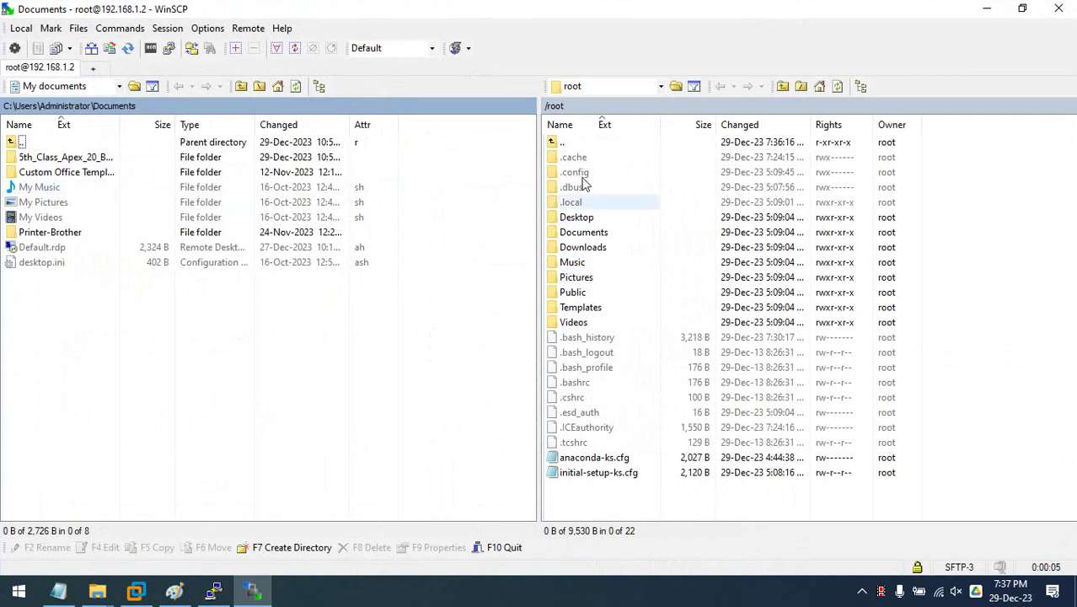
{"action": "left_click", "coordinate": [661, 86]}
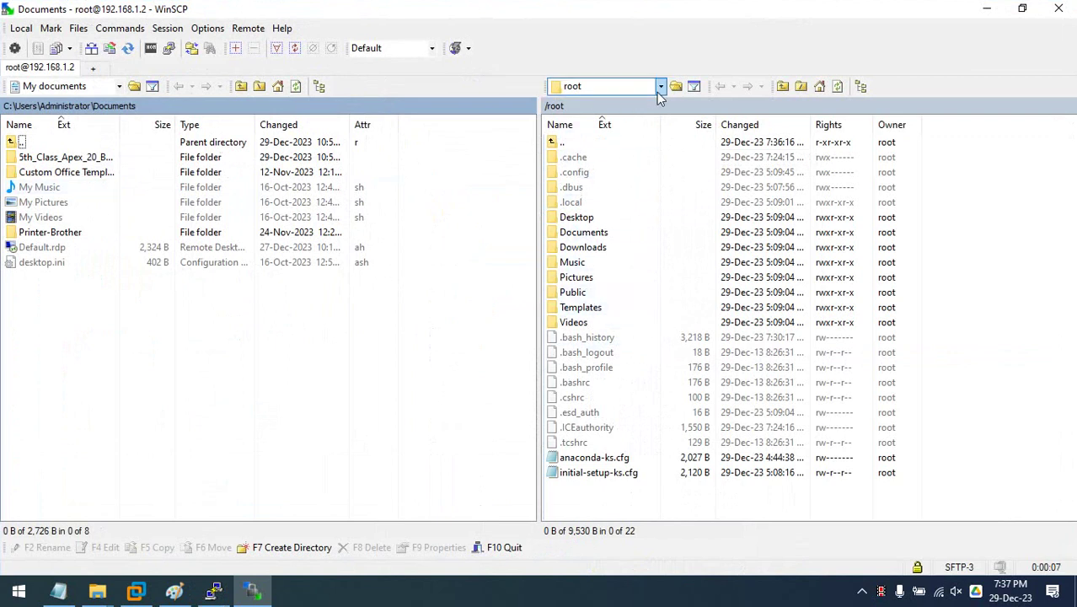
{"action": "left_click", "coordinate": [617, 107]}
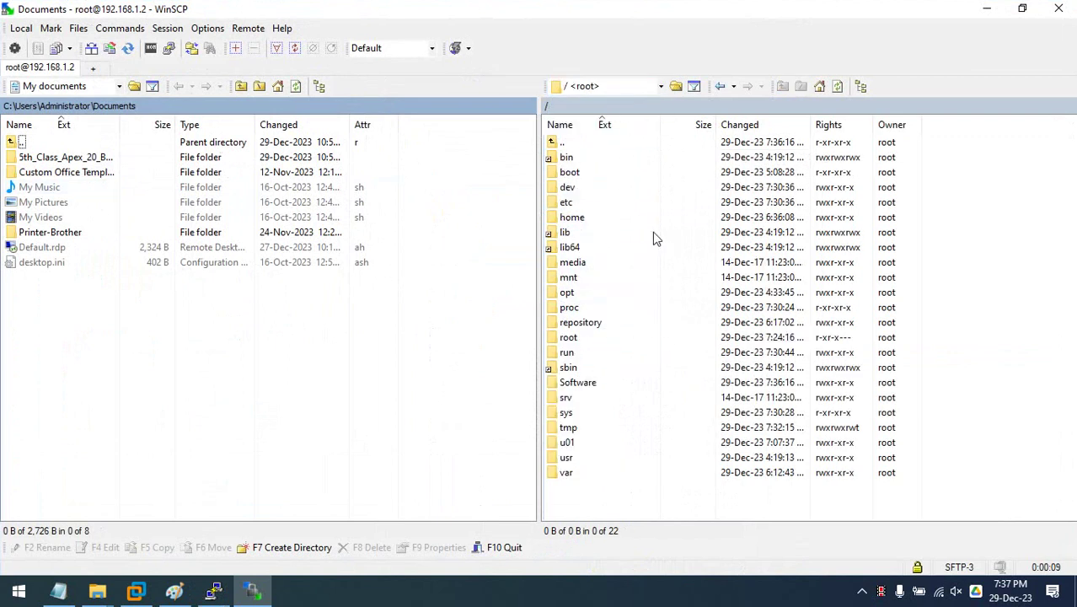
{"action": "double_click", "coordinate": [580, 387]}
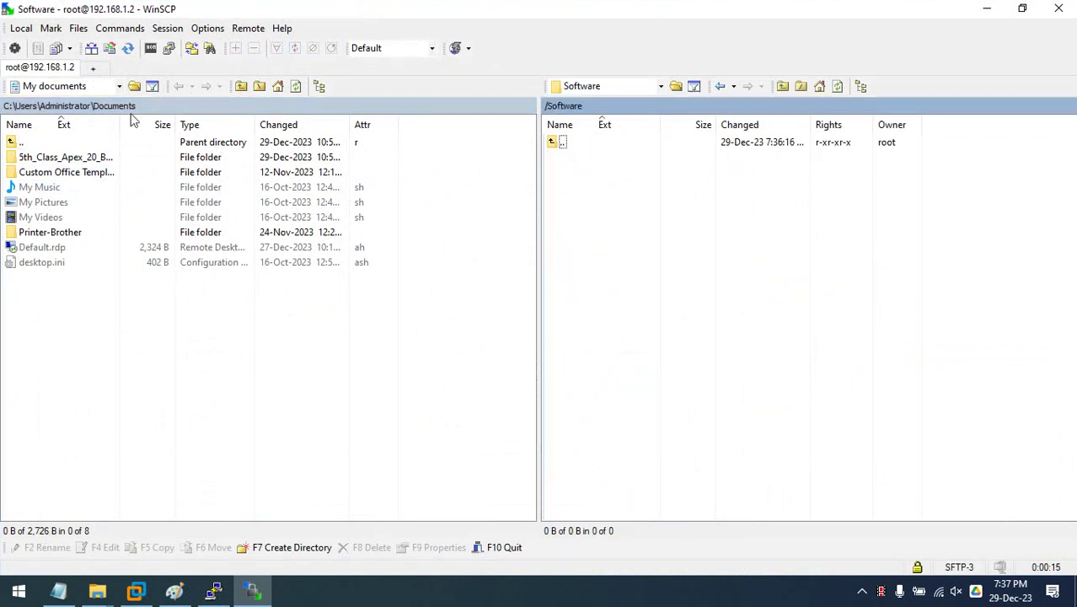
Step: Browse the local side through drive E: and its Software folder to the Oracle Database 19c and Grid ASM for Redhat Linux student folder
{"action": "left_click", "coordinate": [119, 87]}
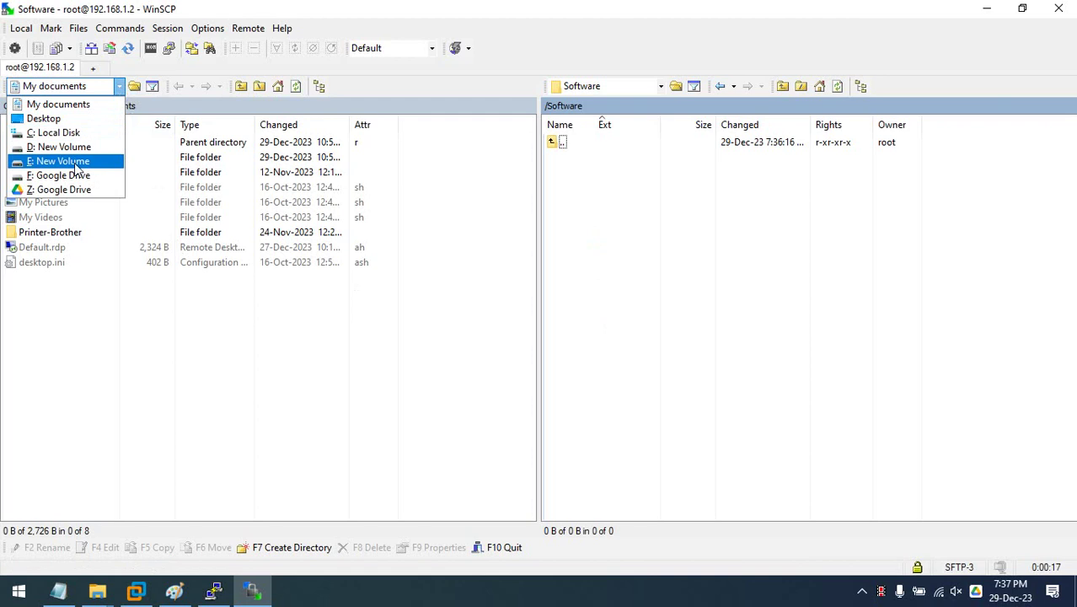
{"action": "left_click", "coordinate": [74, 162]}
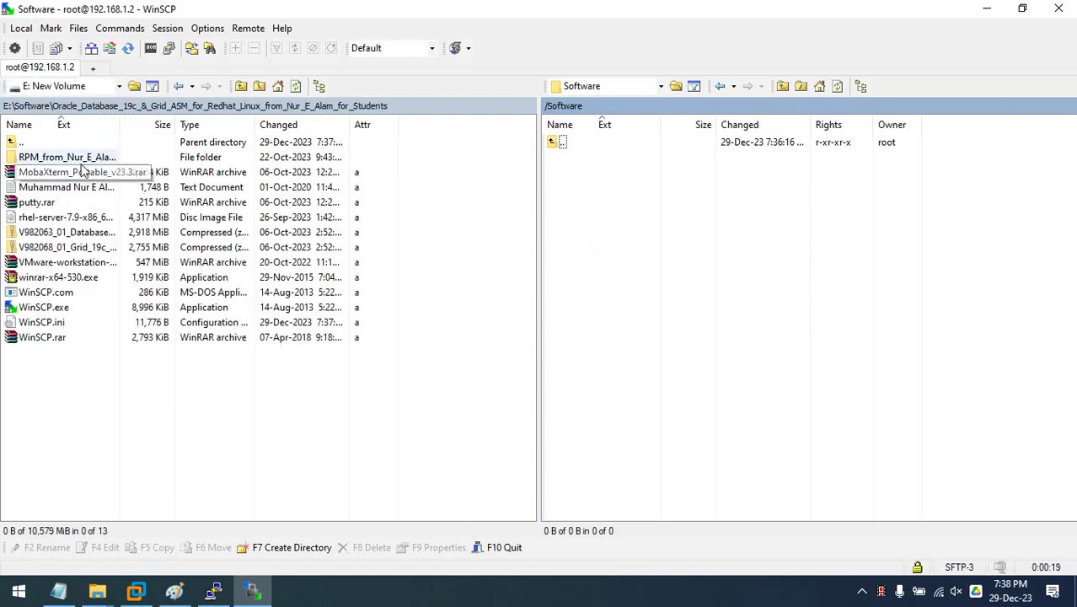
{"action": "double_click", "coordinate": [119, 123]}
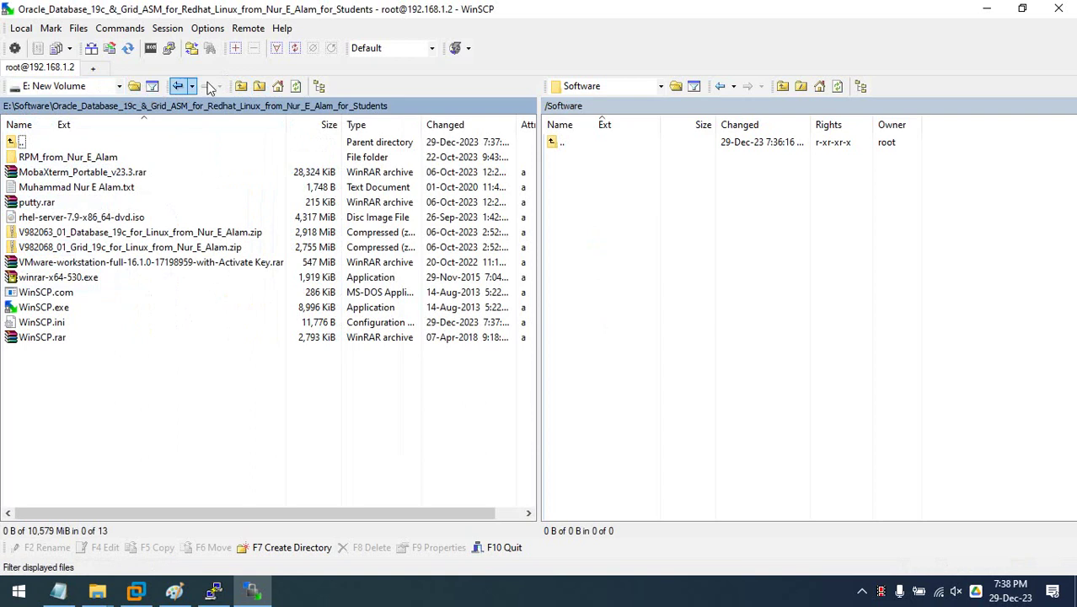
{"action": "left_click", "coordinate": [241, 86]}
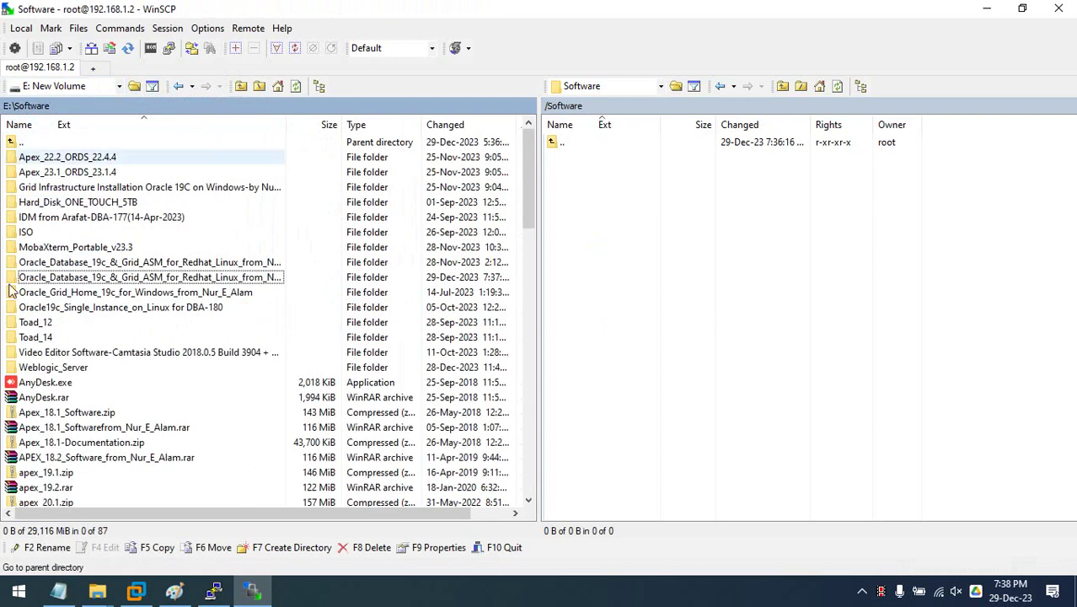
{"action": "left_click", "coordinate": [241, 87]}
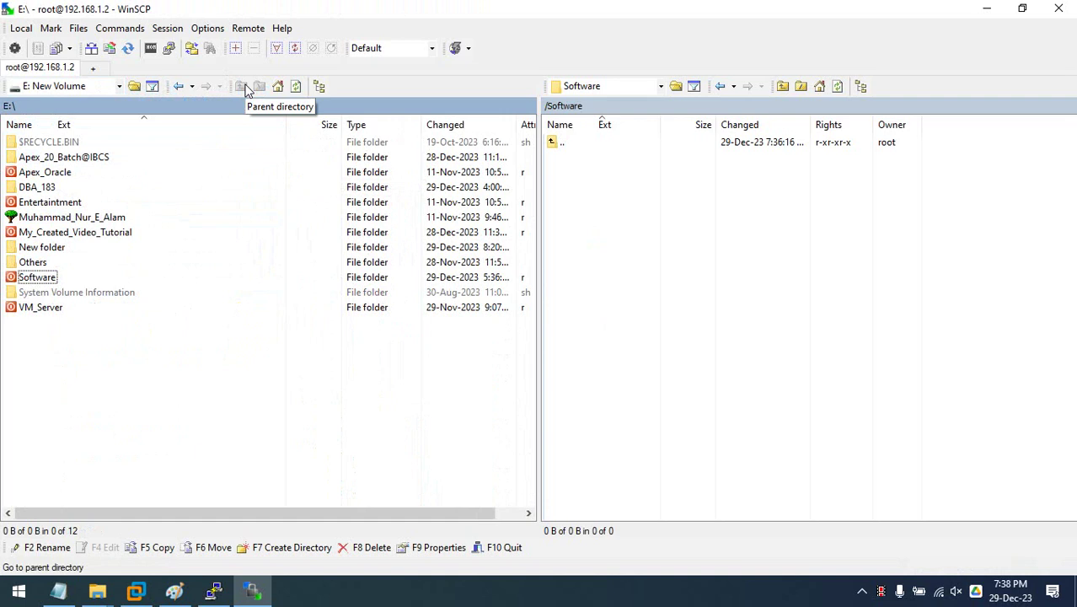
{"action": "double_click", "coordinate": [44, 282]}
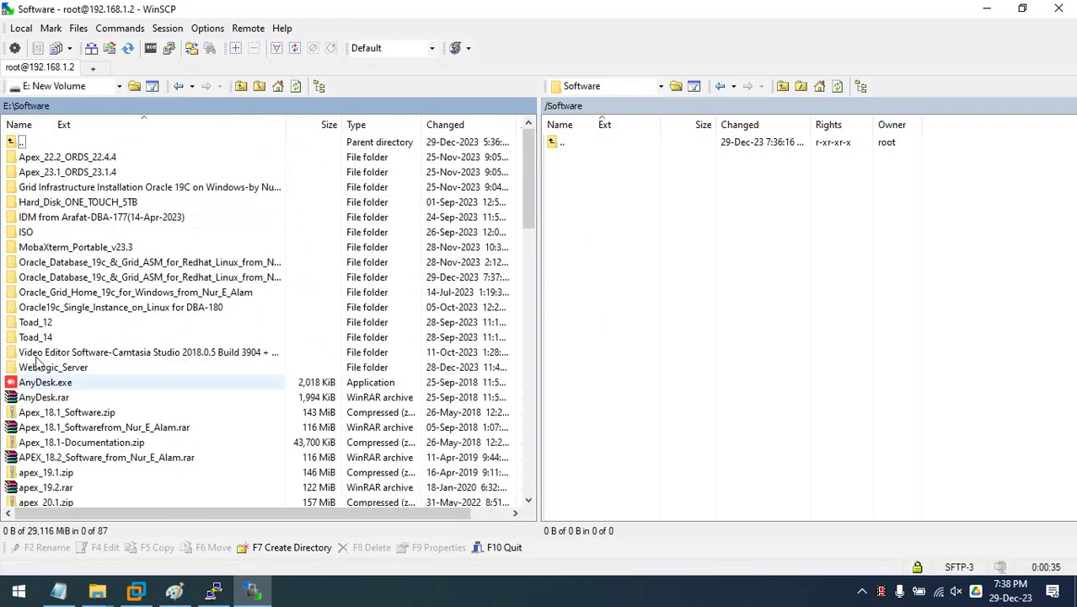
{"action": "double_click", "coordinate": [287, 124]}
{"action": "double_click", "coordinate": [116, 281]}
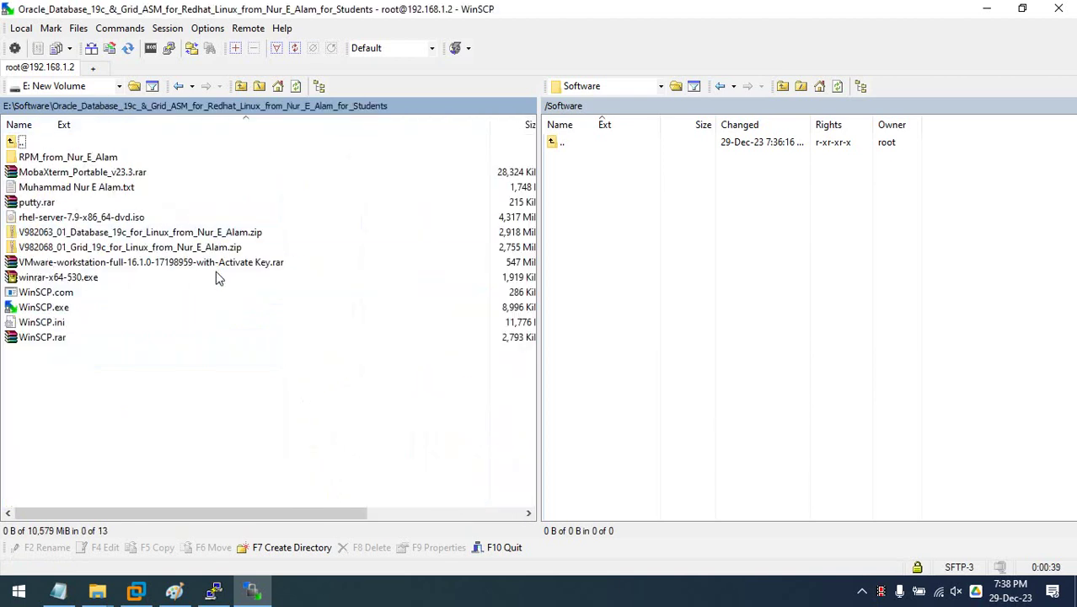
Step: Open the local RPM folder to examine its packages, and return to the parent folder
{"action": "left_click", "coordinate": [55, 160]}
{"action": "double_click", "coordinate": [55, 160]}
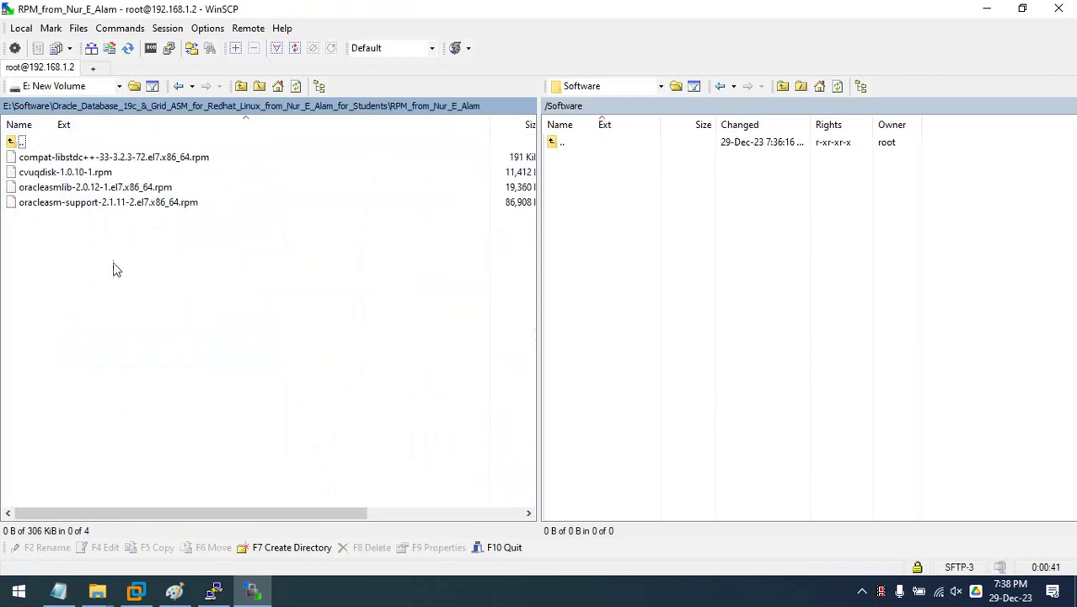
{"action": "left_click_drag", "start_coordinate": [111, 263], "coordinate": [51, 157]}
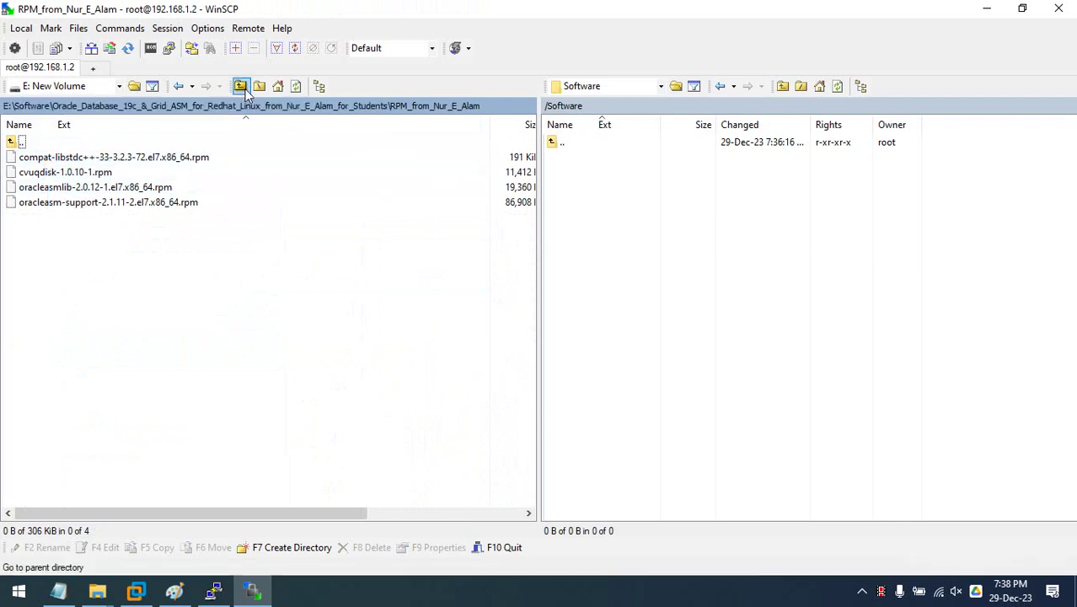
{"action": "left_click", "coordinate": [240, 86]}
Step: Copy the local RPM folder into /Software on the remote server and open the copied folder
{"action": "left_click", "coordinate": [126, 247]}
{"action": "double_click", "coordinate": [87, 157]}
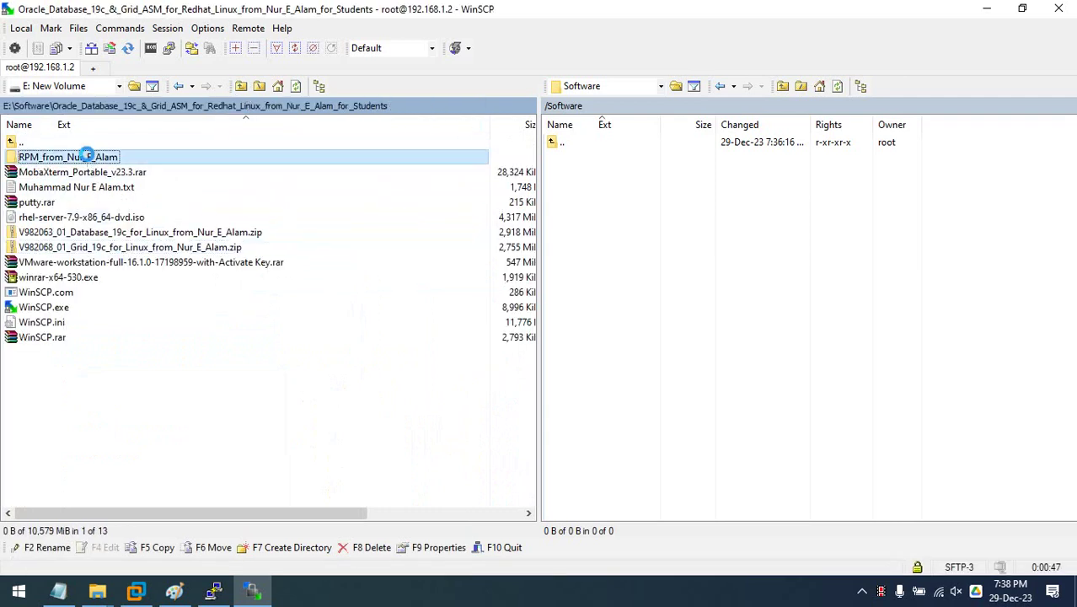
{"action": "right_click", "coordinate": [87, 156]}
{"action": "left_click", "coordinate": [45, 371]}
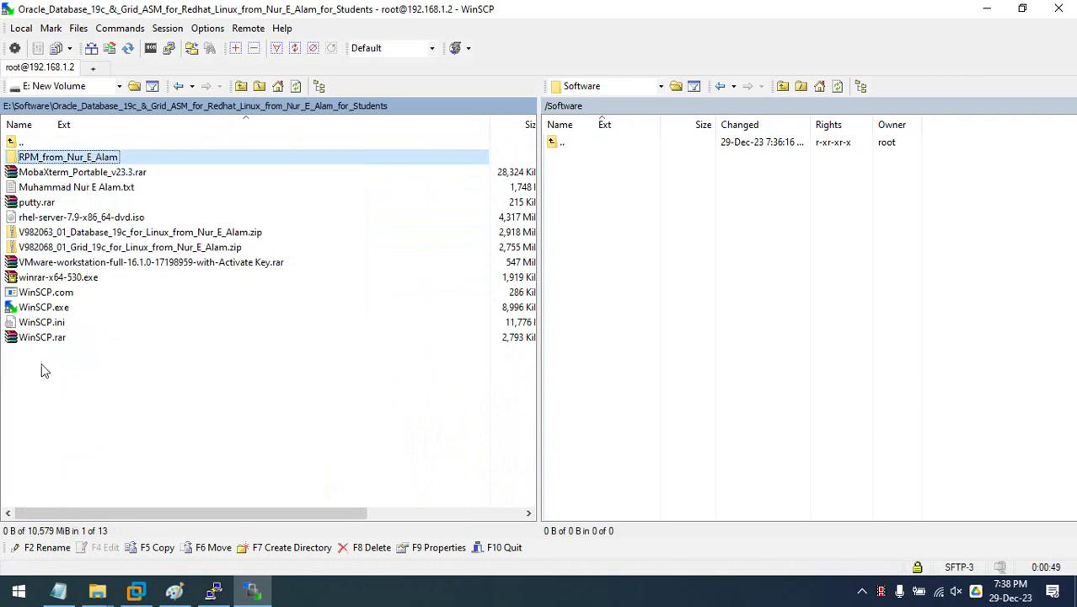
{"action": "left_click_drag", "start_coordinate": [76, 157], "coordinate": [676, 194]}
{"action": "left_click", "coordinate": [572, 359]}
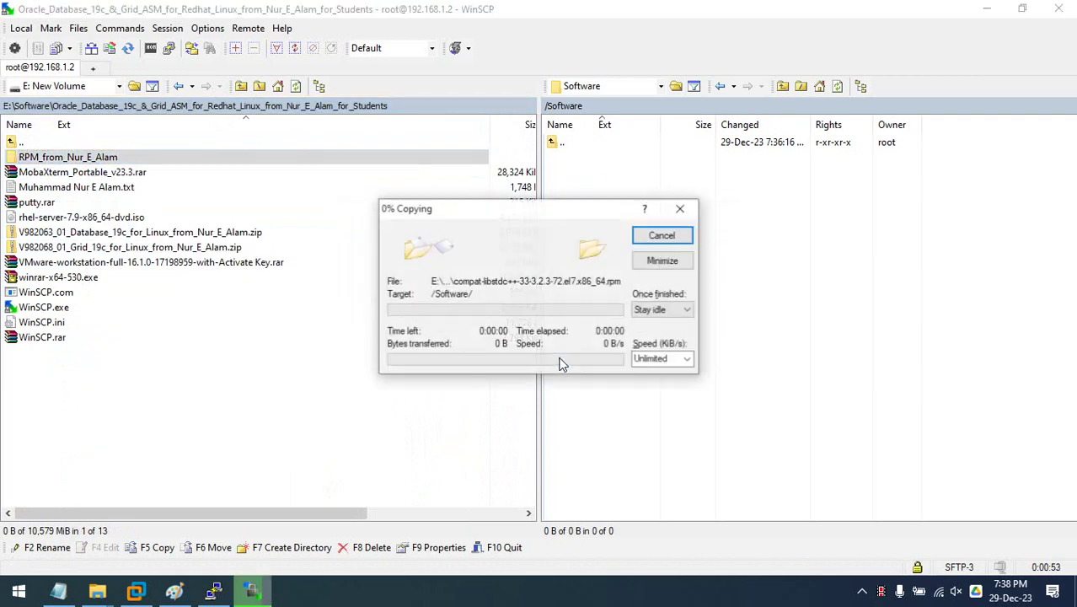
{"action": "left_click", "coordinate": [677, 165]}
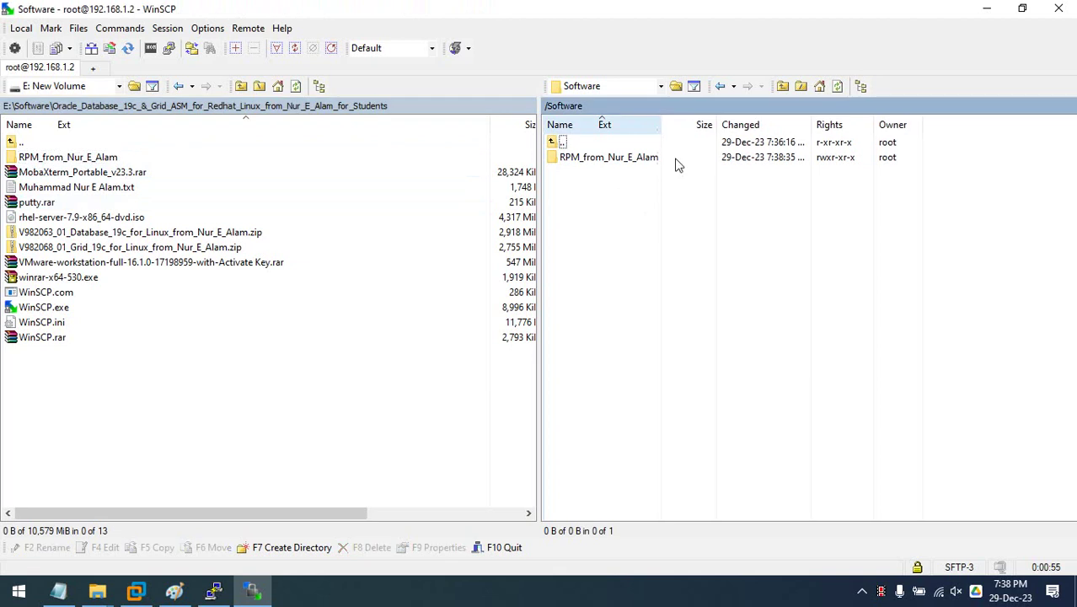
{"action": "double_click", "coordinate": [642, 158]}
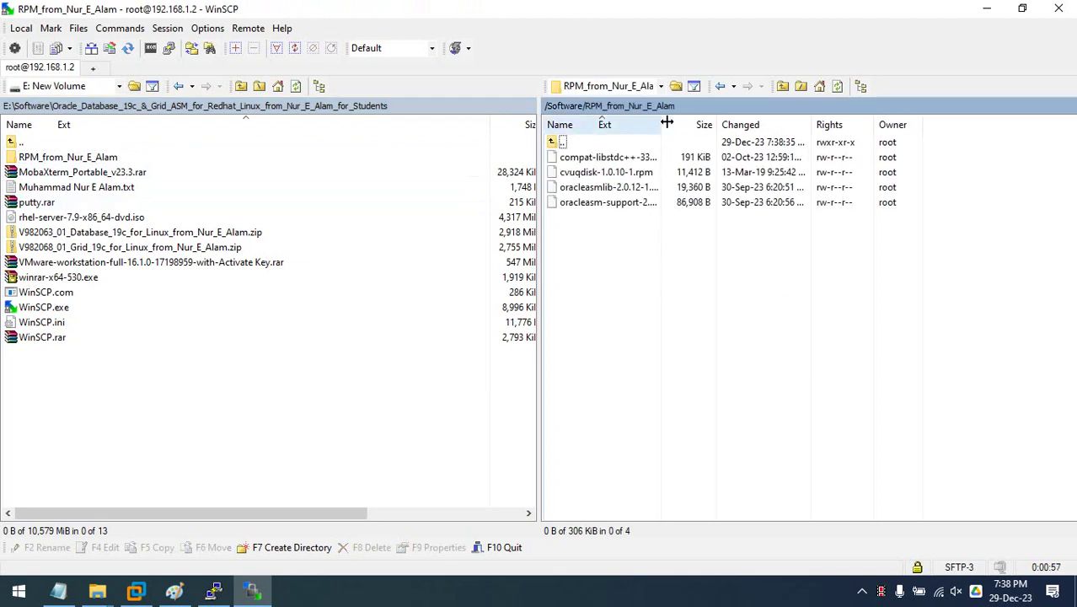
Step: Switch to the PuTTY root session, maximize its window and clear the terminal
{"action": "left_click", "coordinate": [213, 589]}
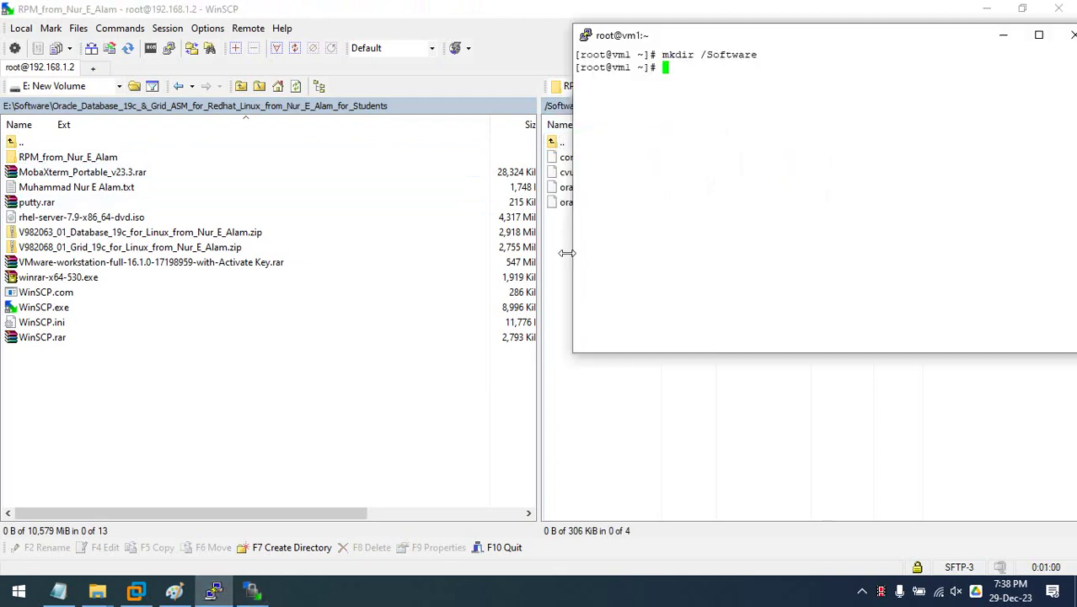
{"action": "left_click", "coordinate": [1038, 35]}
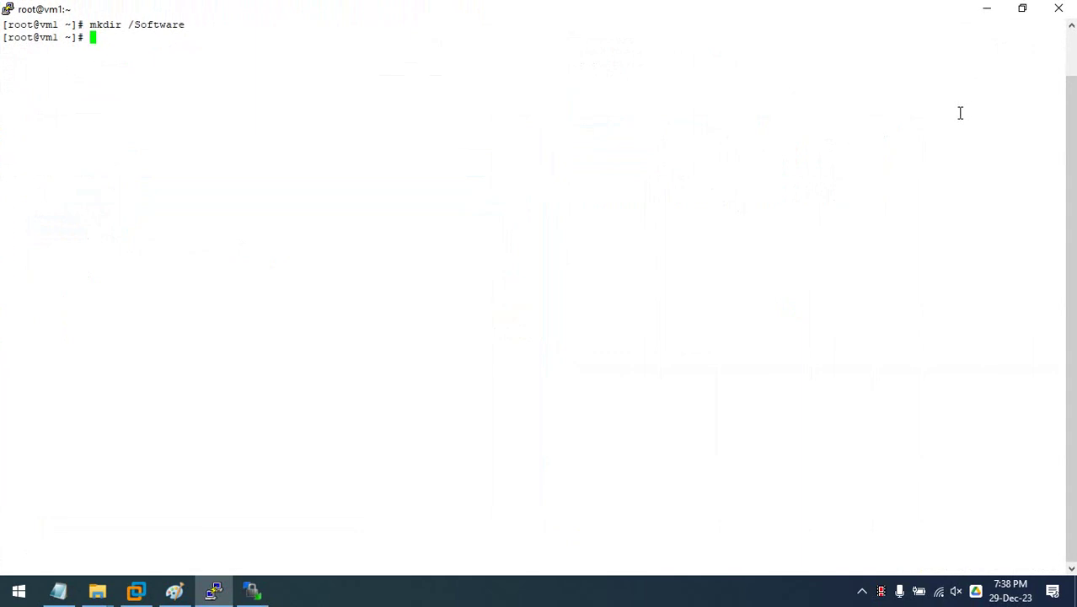
{"action": "type", "text": "clear"}
{"action": "key", "text": "Return"}
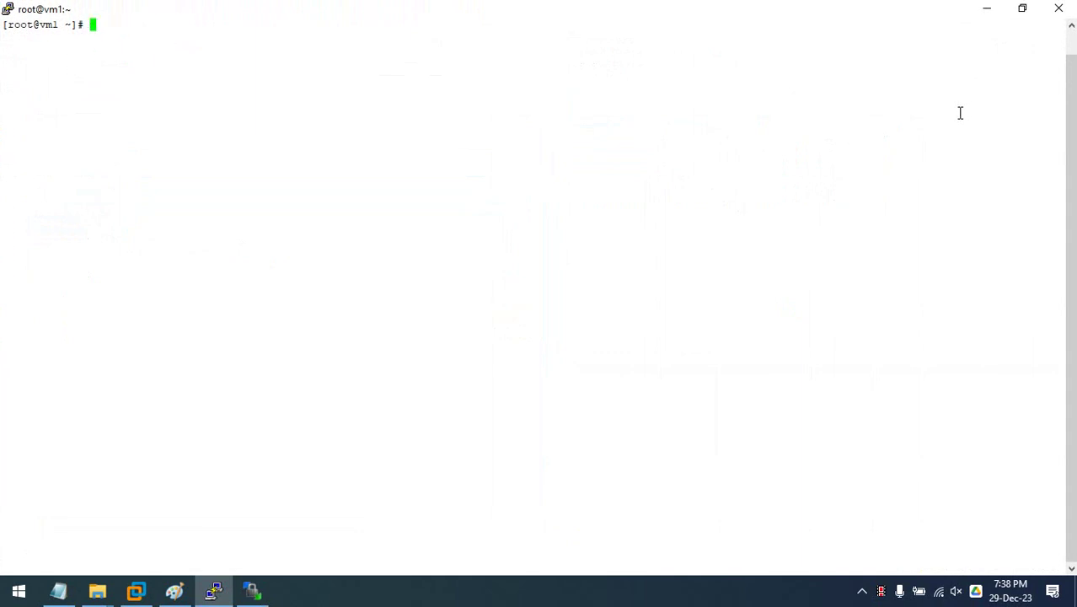
Step: List the home directory's contents, and change to the filesystem root directory / with a cleared terminal
{"action": "type", "text": "ll"}
{"action": "key", "text": "Return"}
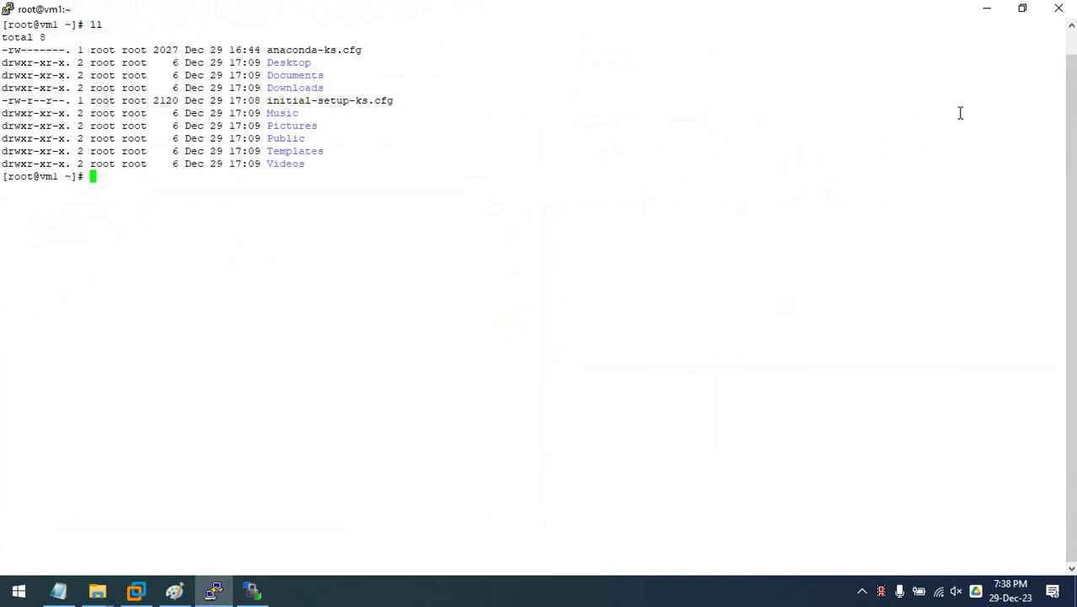
{"action": "type", "text": "cd /"}
{"action": "key", "text": "Return"}
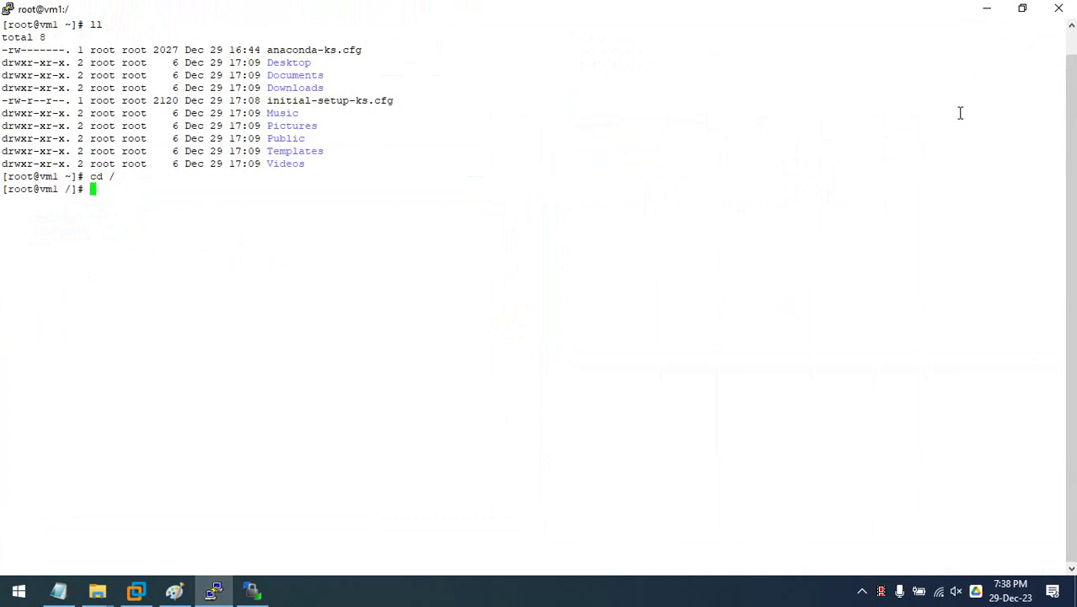
{"action": "key", "text": "Return"}
{"action": "key", "text": "Return"}
{"action": "key", "text": "Return"}
{"action": "key", "text": "Return"}
{"action": "key", "text": "Return"}
{"action": "type", "text": "clear"}
{"action": "key", "text": "Return"}
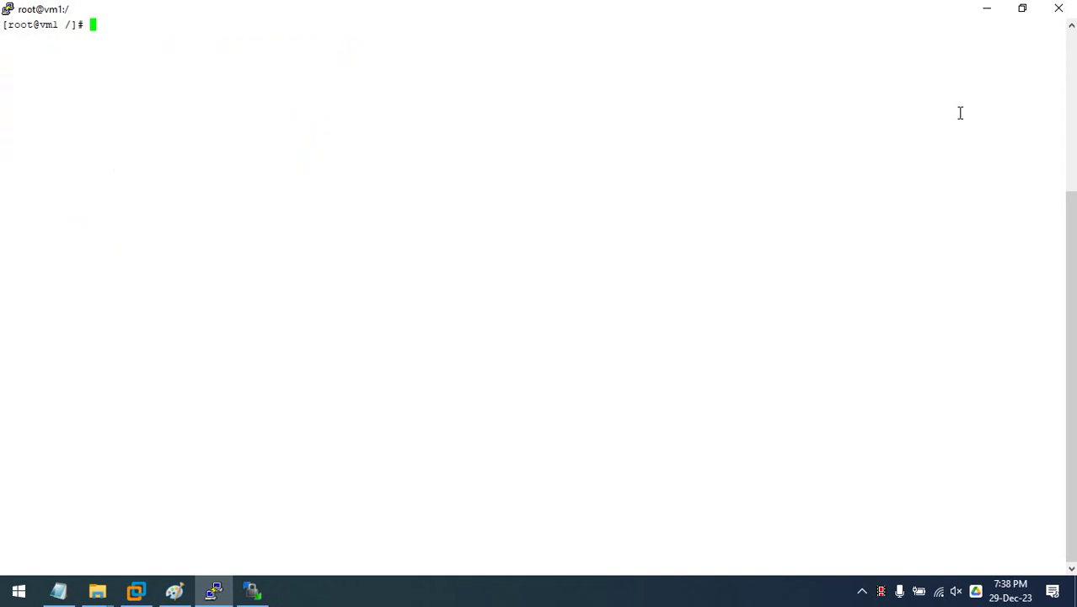
Step: List the contents of the root directory, and change into the Software directory with a cleared terminal
{"action": "type", "text": "ll"}
{"action": "key", "text": "Return"}
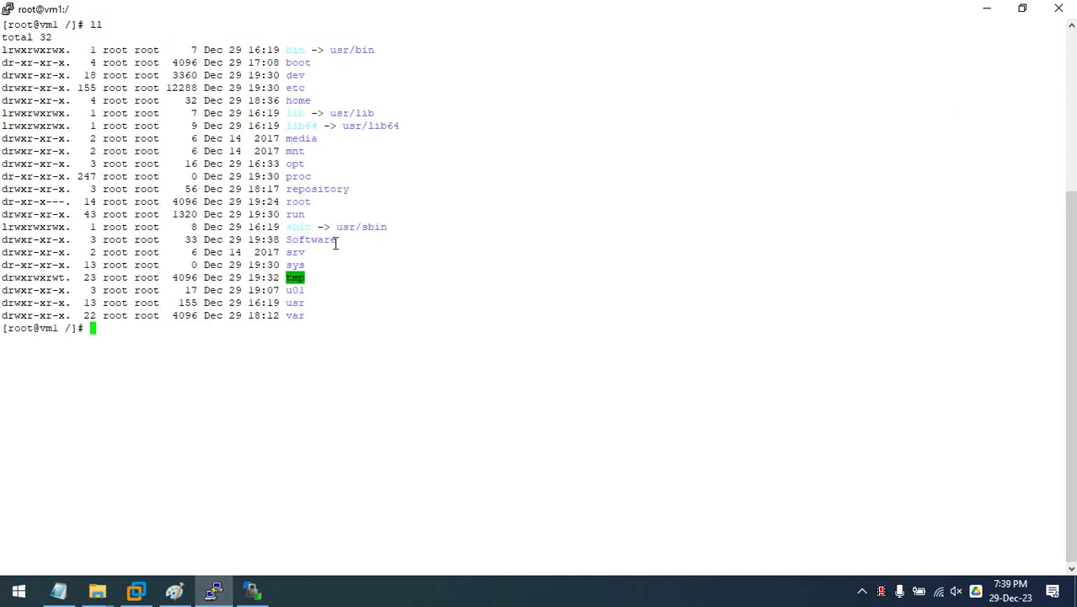
{"action": "type", "text": "cd So"}
{"action": "key", "text": "Tab"}
{"action": "key", "text": "Return"}
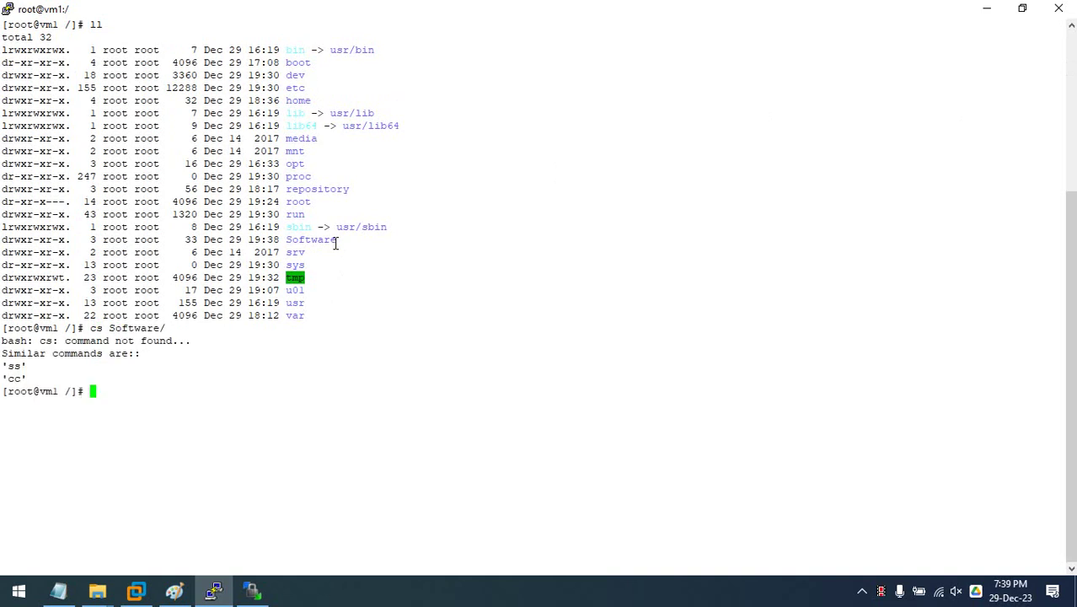
{"action": "type", "text": "cd S"}
{"action": "key", "text": "Tab"}
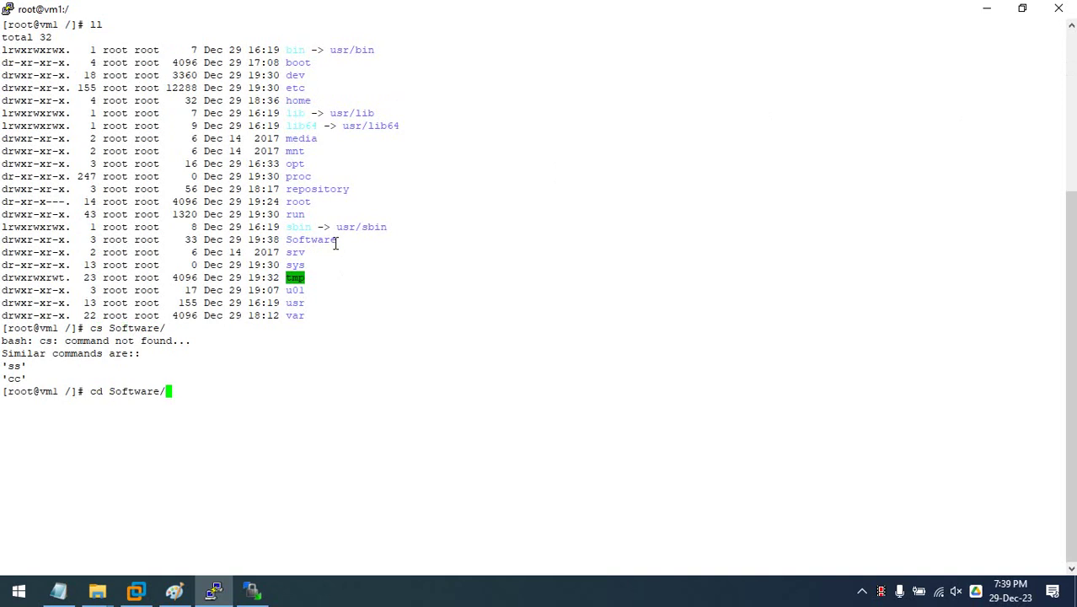
{"action": "key", "text": "Return"}
{"action": "type", "text": "clear"}
{"action": "key", "text": "Return"}
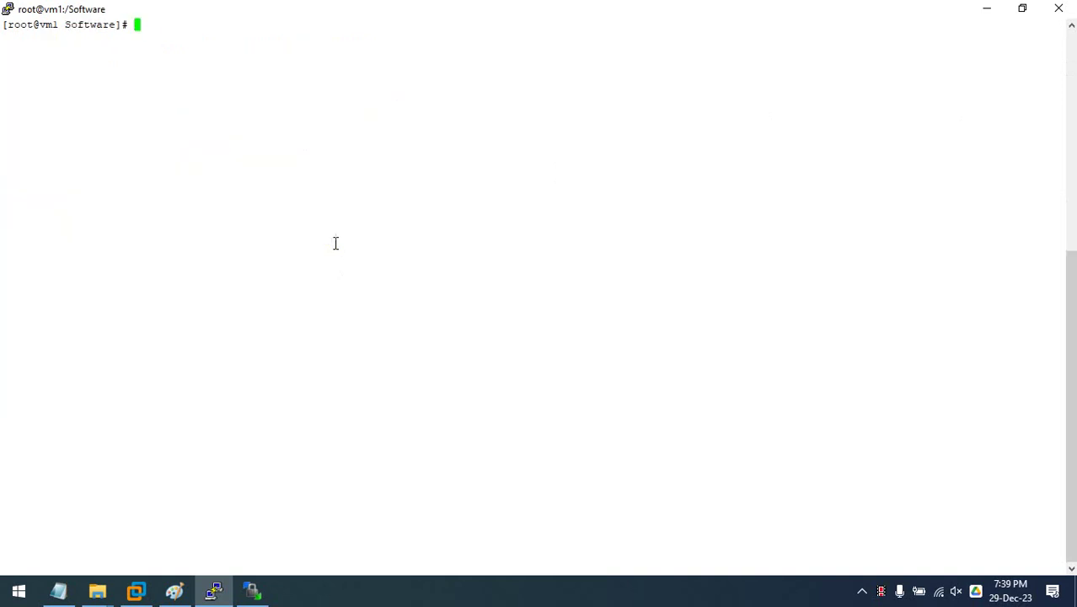
Step: Print the current working directory path and list the contents of /Software in long format
{"action": "type", "text": "pwd"}
{"action": "key", "text": "Return"}
{"action": "type", "text": "ll"}
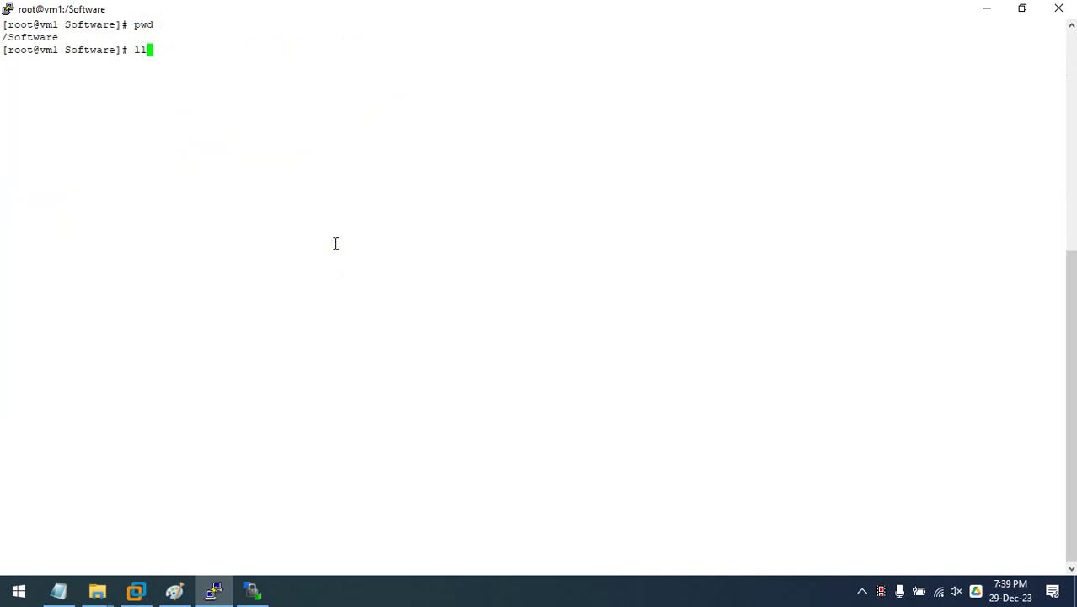
{"action": "key", "text": "Return"}
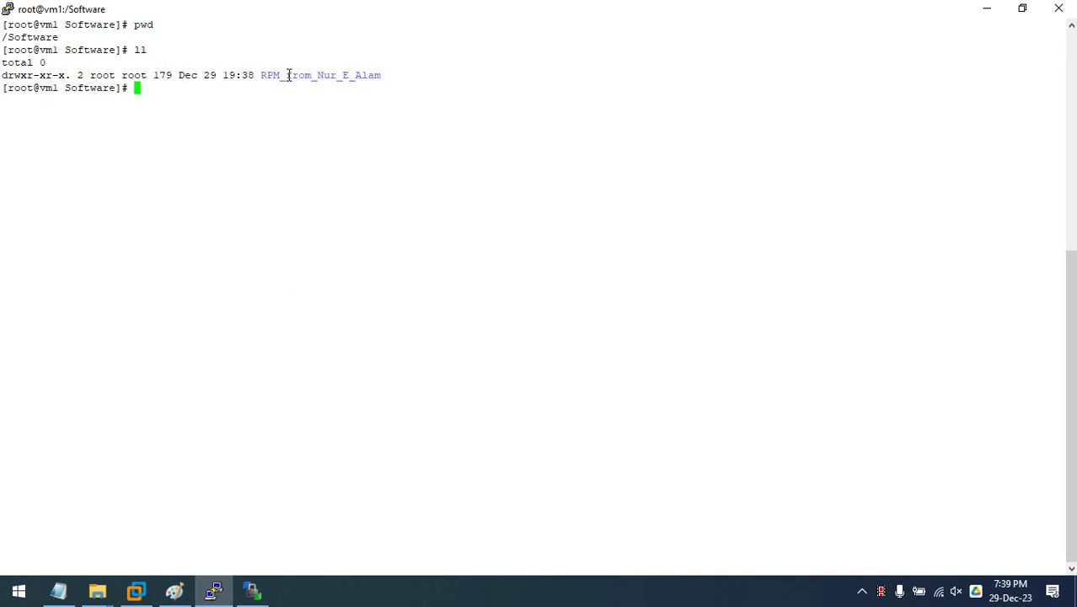
Step: Change into the copied RPM folder inside /Software and list its package files in long format
{"action": "type", "text": "cd R"}
{"action": "key", "text": "Tab"}
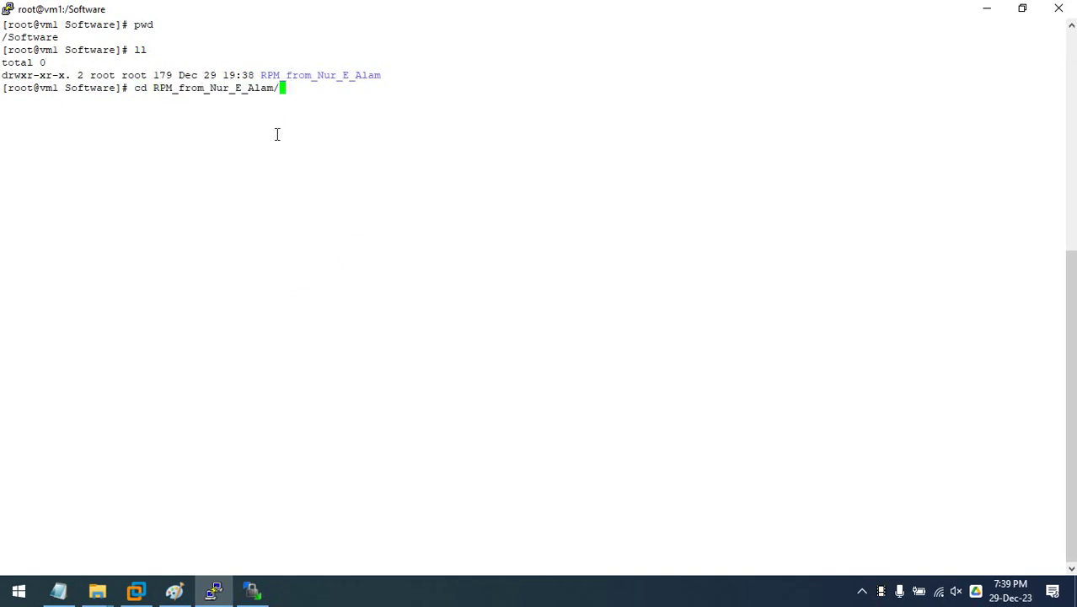
{"action": "key", "text": "Return"}
{"action": "type", "text": "LL"}
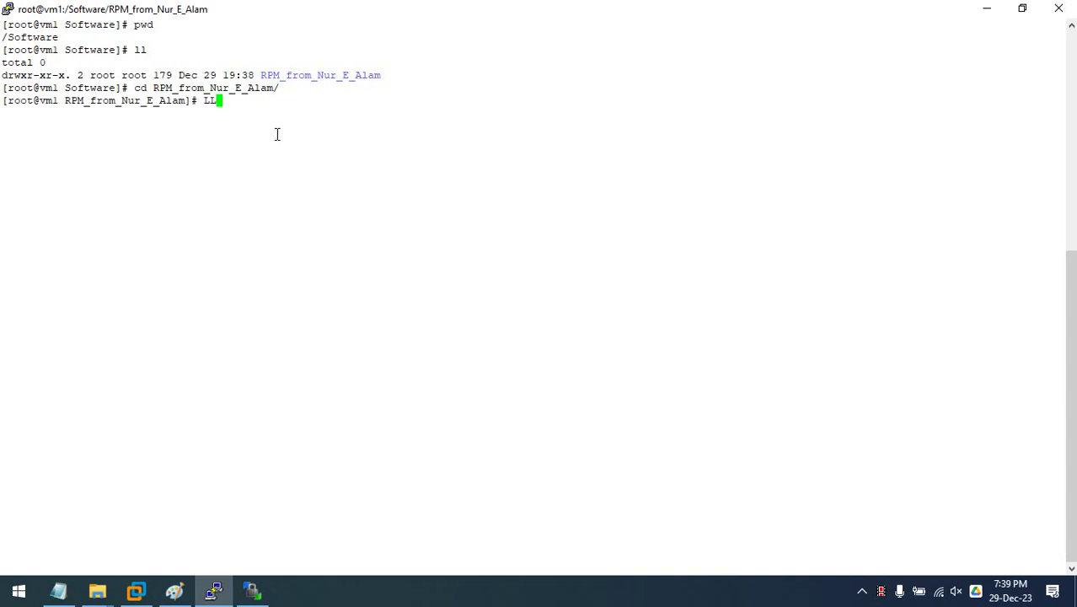
{"action": "key", "text": "Return"}
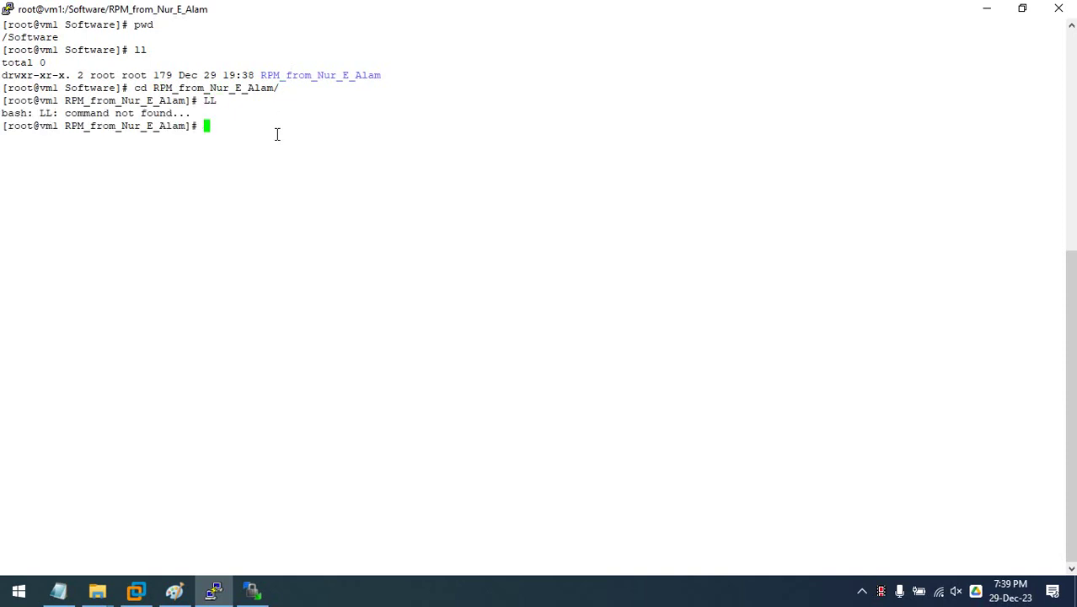
{"action": "type", "text": "LS"}
{"action": "key", "text": "BackSpace"}
{"action": "key", "text": "BackSpace"}
{"action": "type", "text": "ll"}
{"action": "key", "text": "Return"}
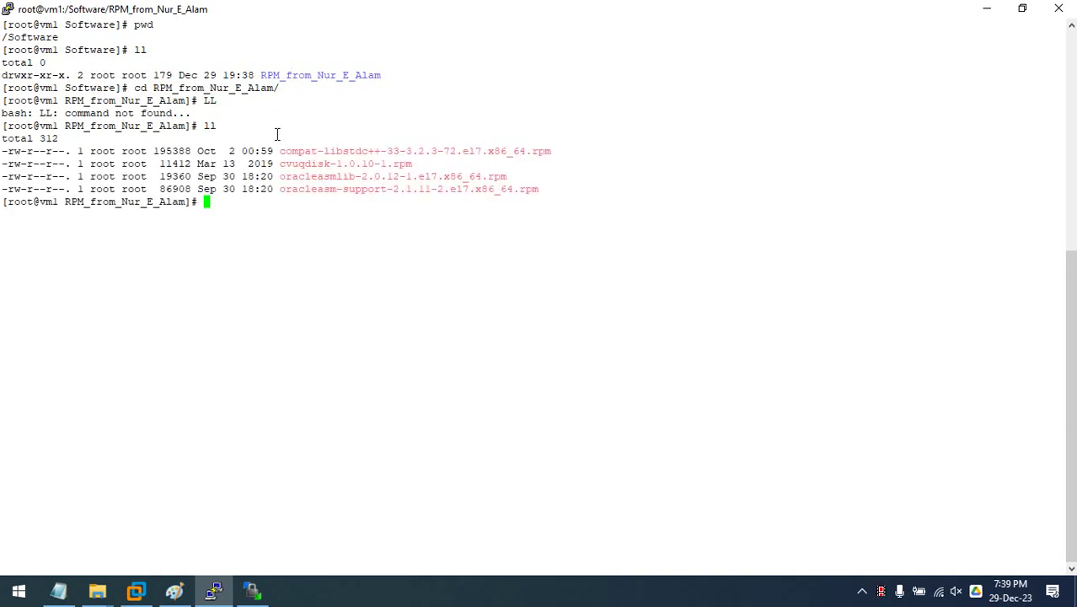